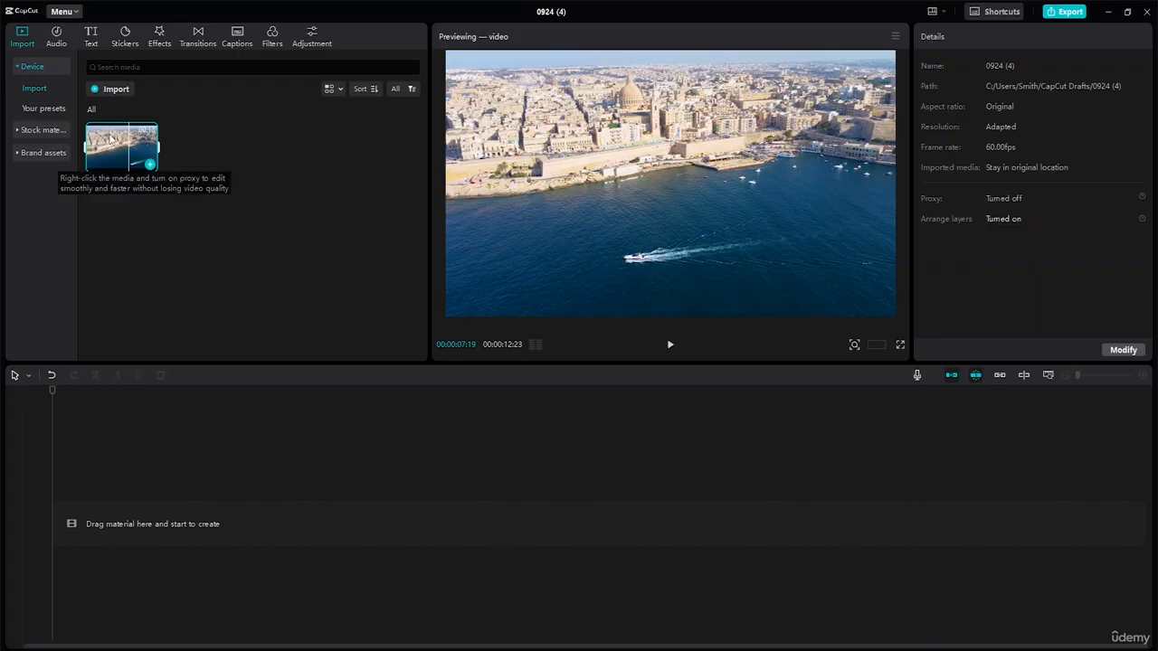
Place the imported city and boat video on the main track, play part of it, and return to the start
left_click_drag(137, 407, 116, 522)
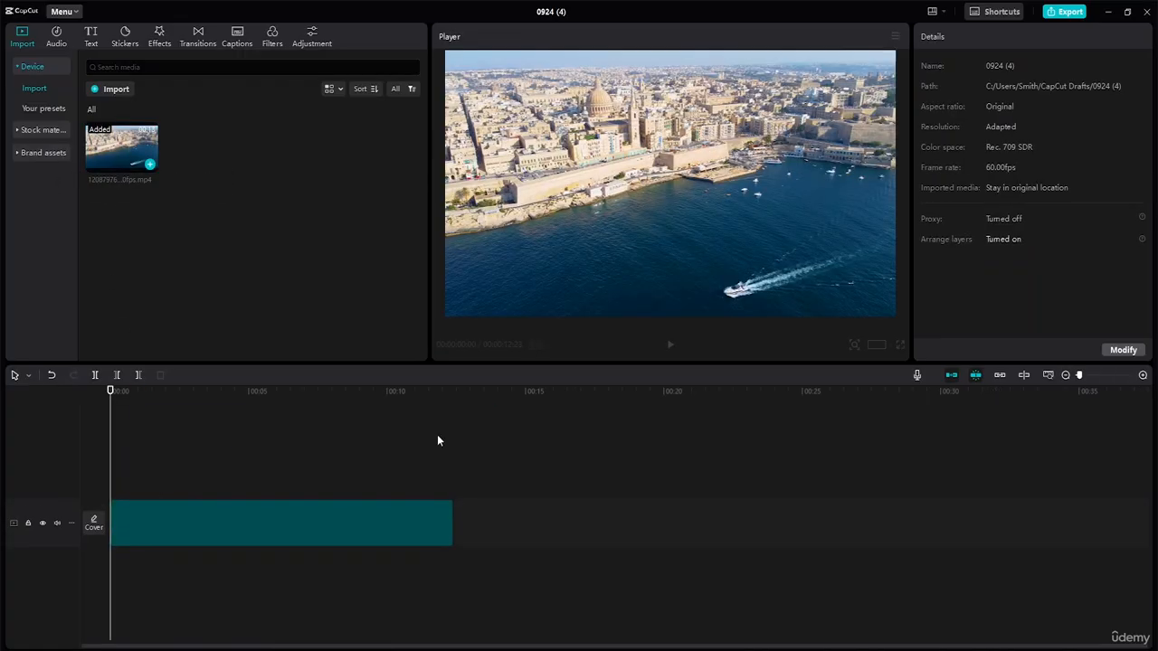
left_click(670, 344)
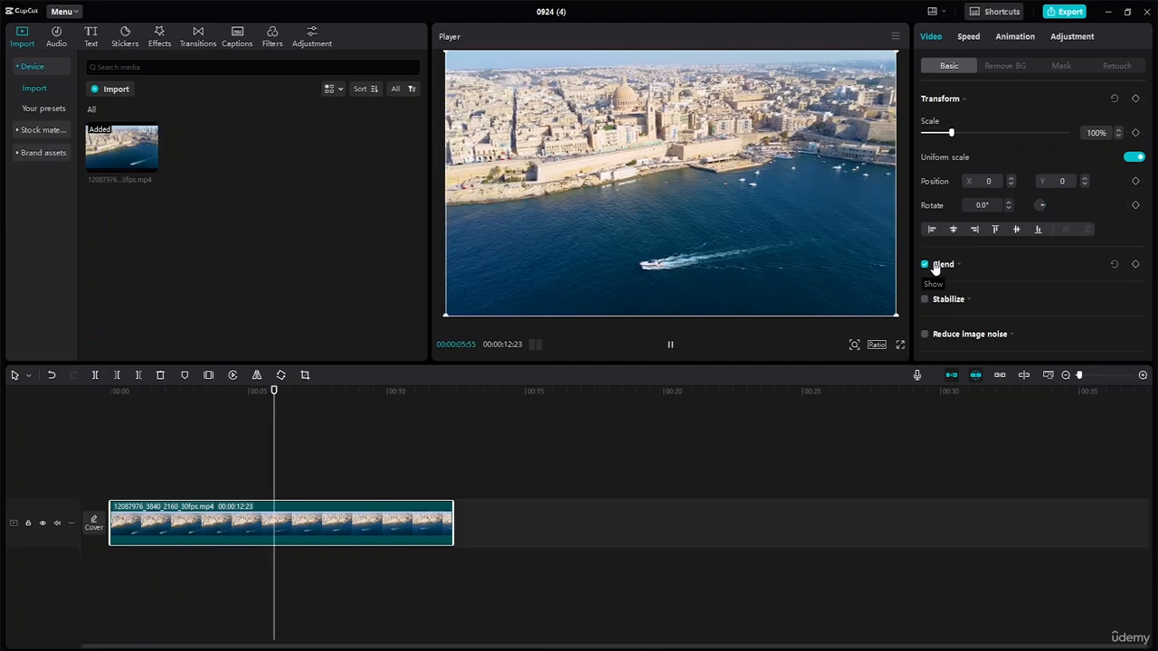
left_click(671, 345)
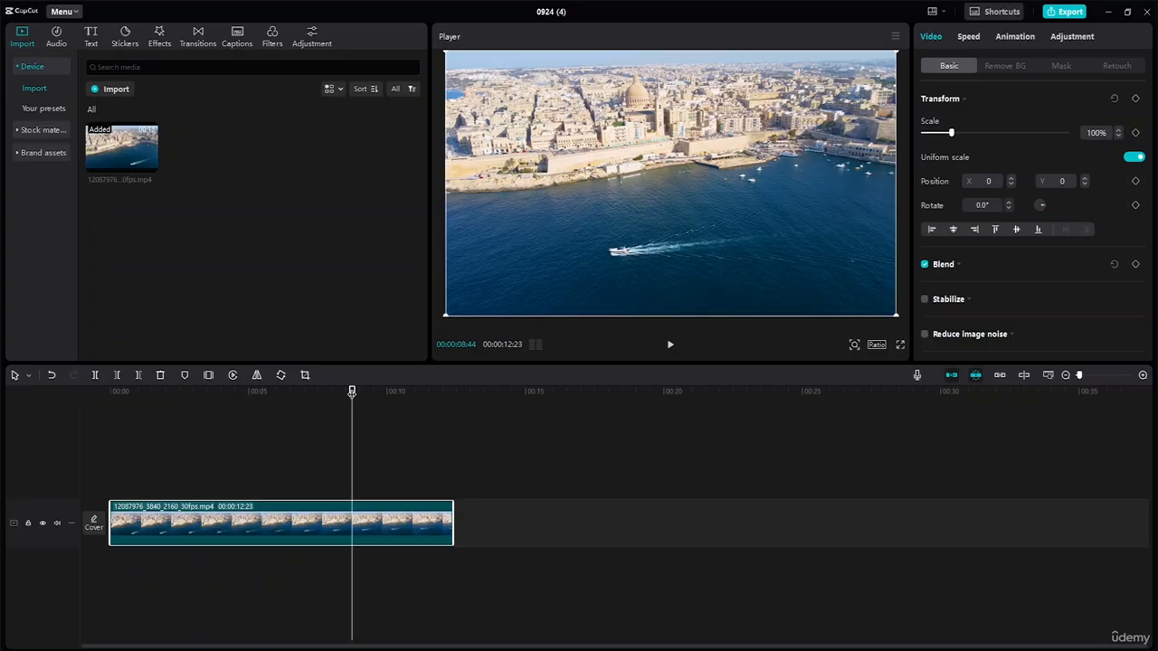
key("Home")
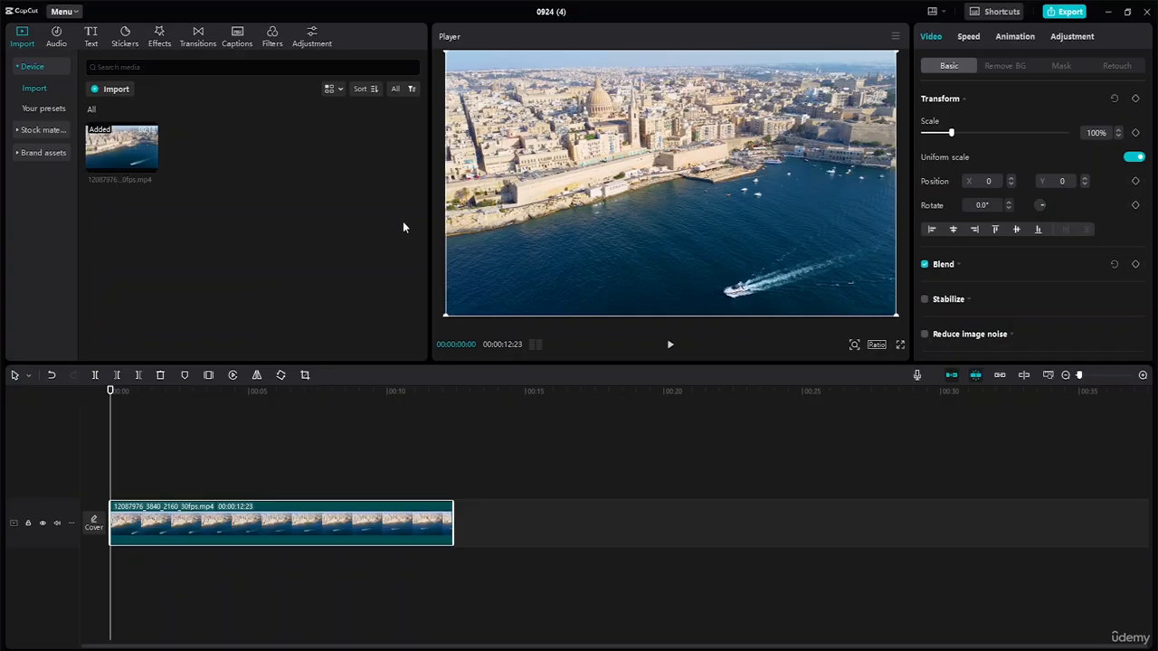
Find the creator talking to camera in the stock videos under "Talking", add it above the city video from the start, and trim it to match
left_click(22, 130)
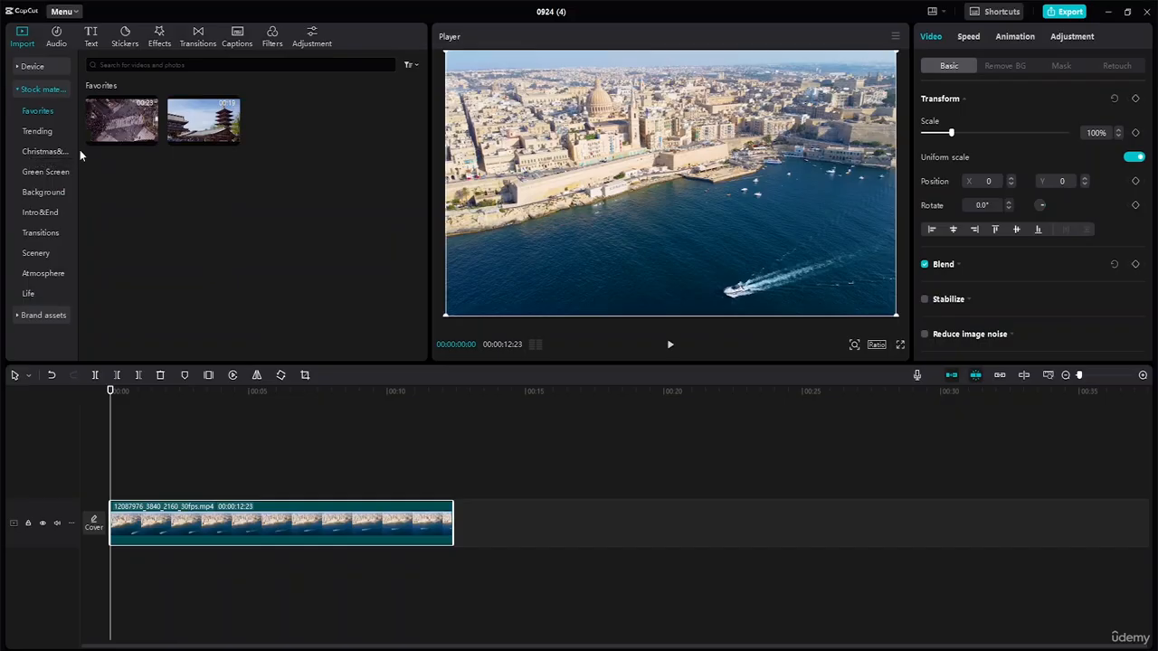
left_click(155, 65)
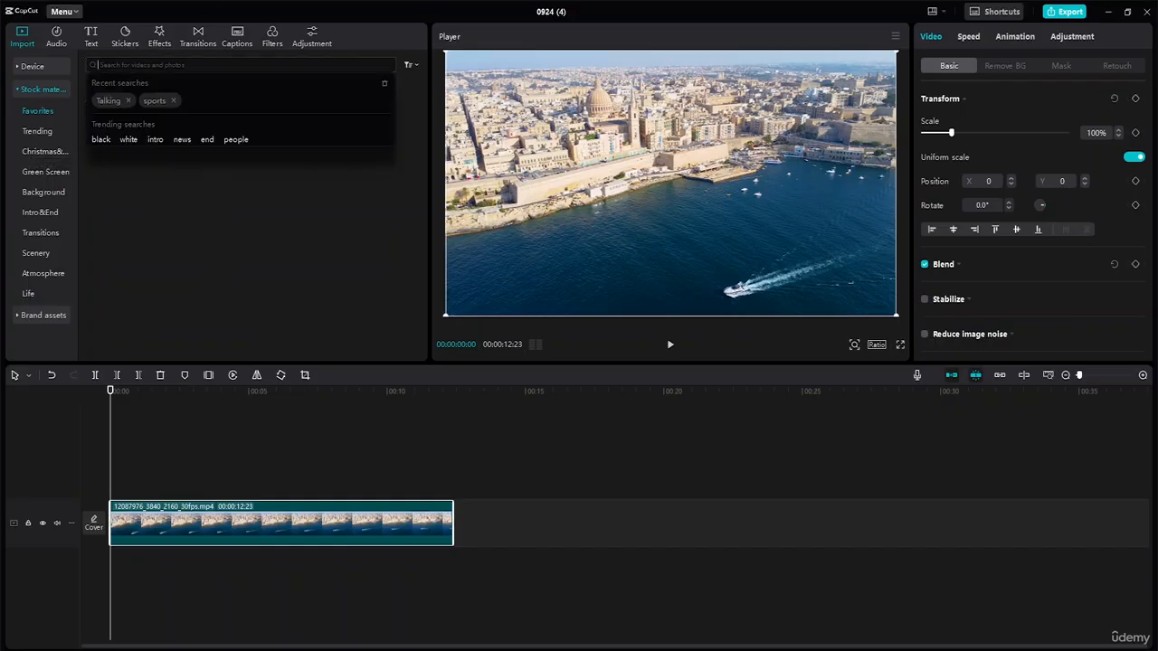
left_click(109, 100)
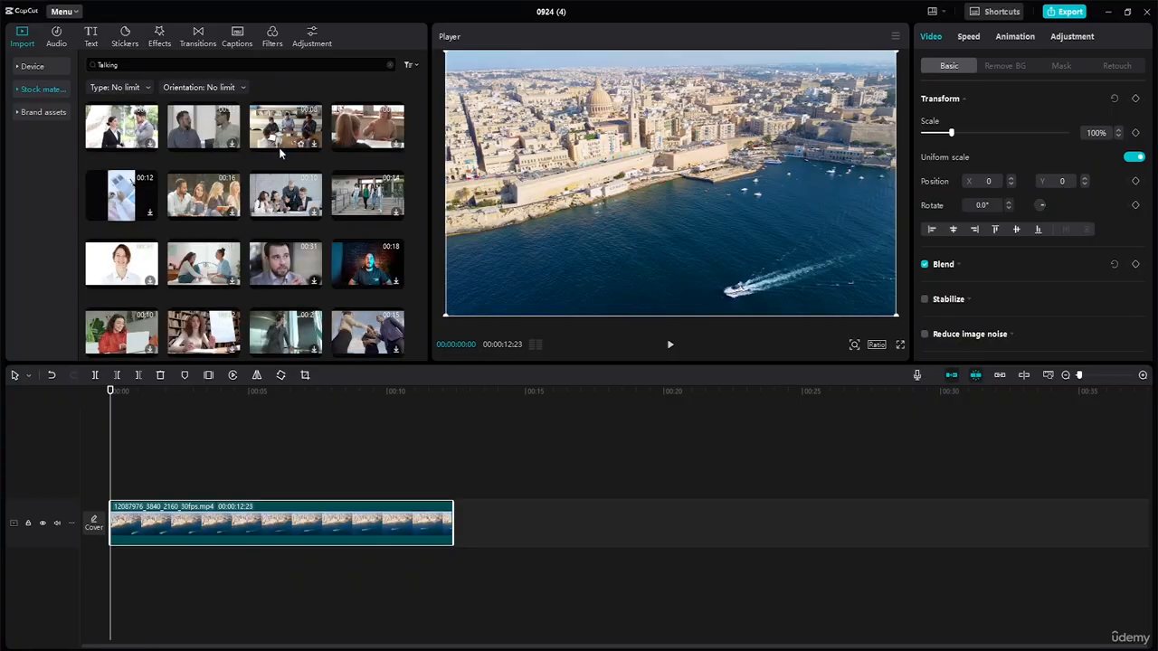
scroll(279, 148, "down", 2)
scroll(329, 156, "up", 2)
left_click(342, 267)
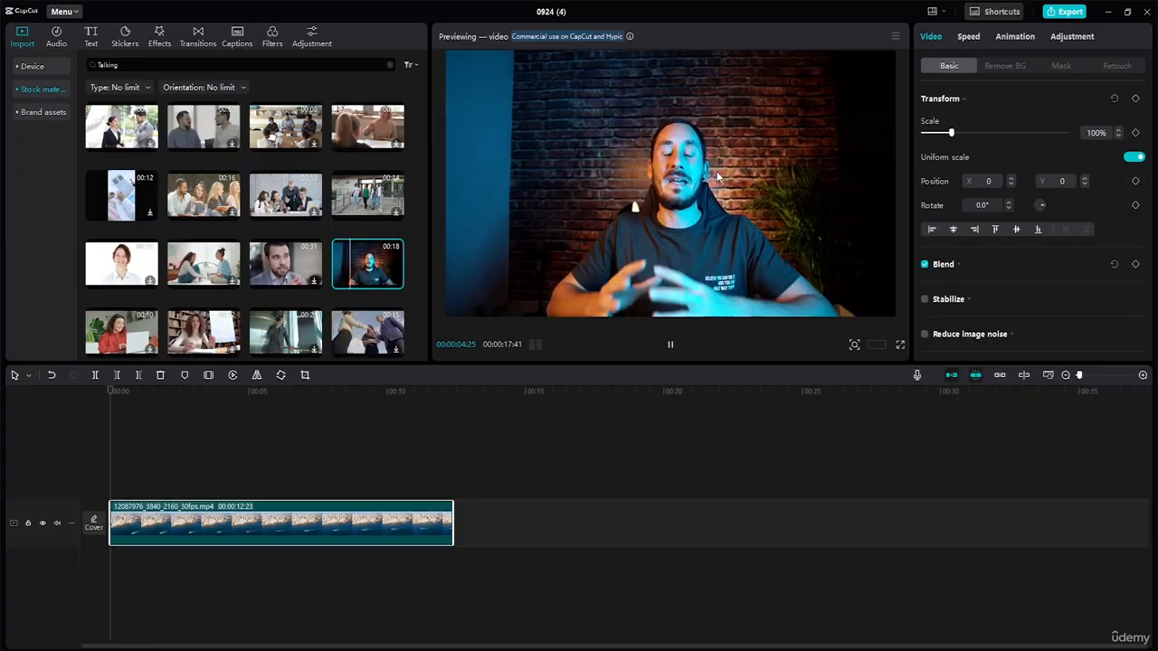
left_click_drag(367, 264, 108, 484)
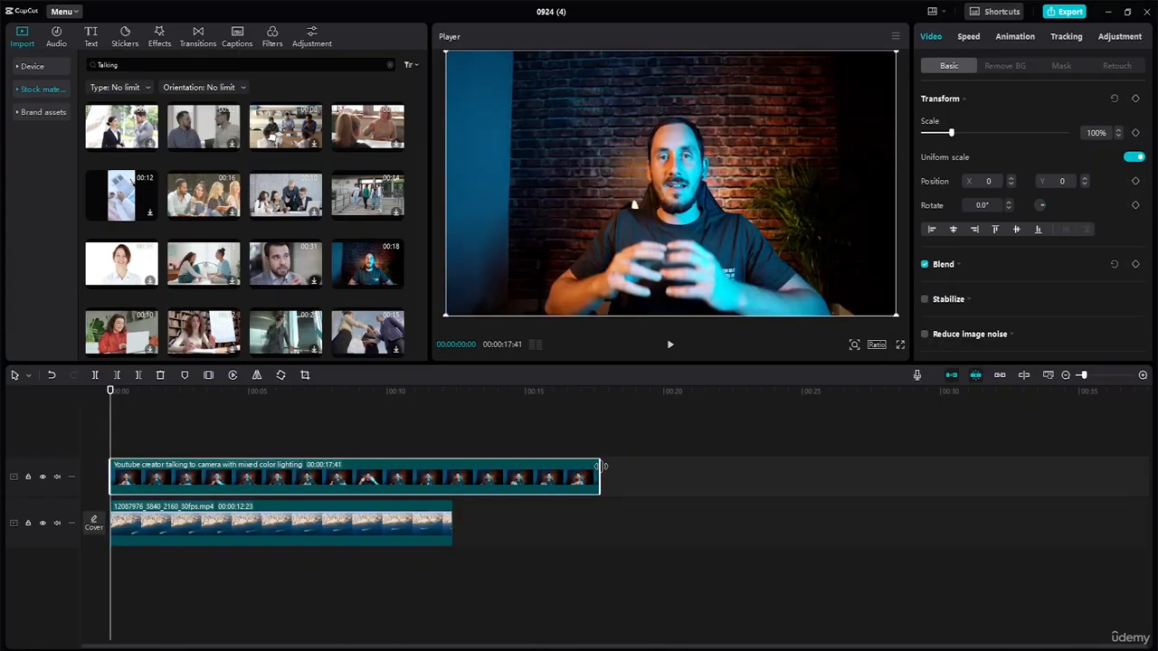
left_click_drag(599, 466, 452, 467)
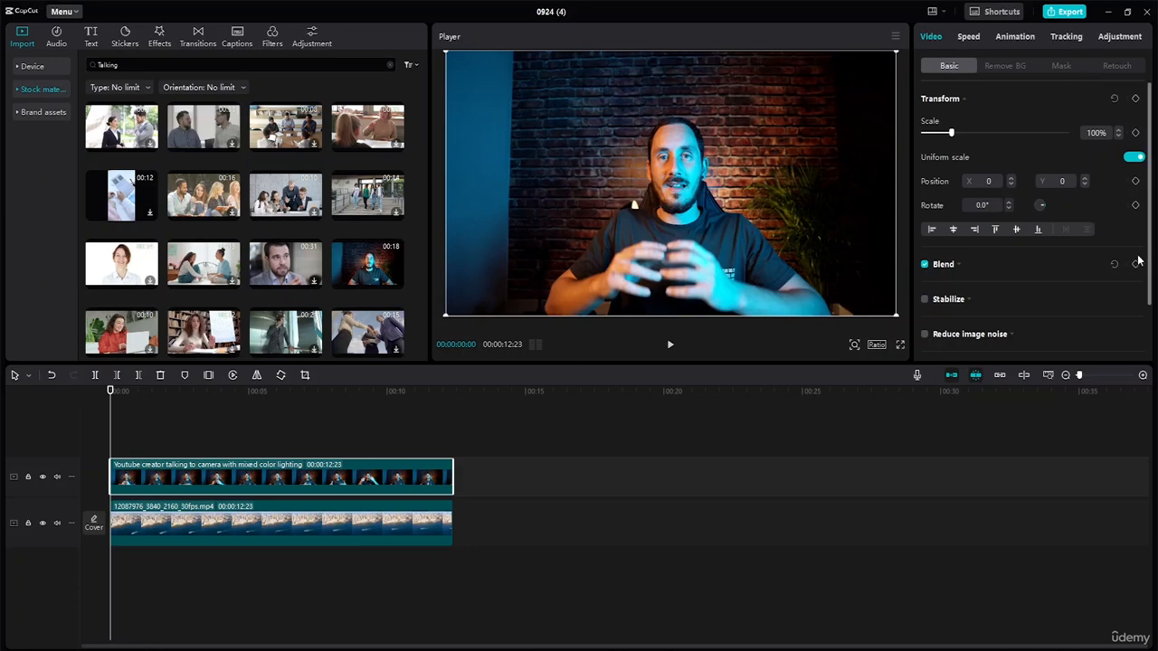
Apply a Circle mask to the talking clip, sized about 702 × 705 and positioned around the face at about X 15, Y 46
left_click(1115, 38)
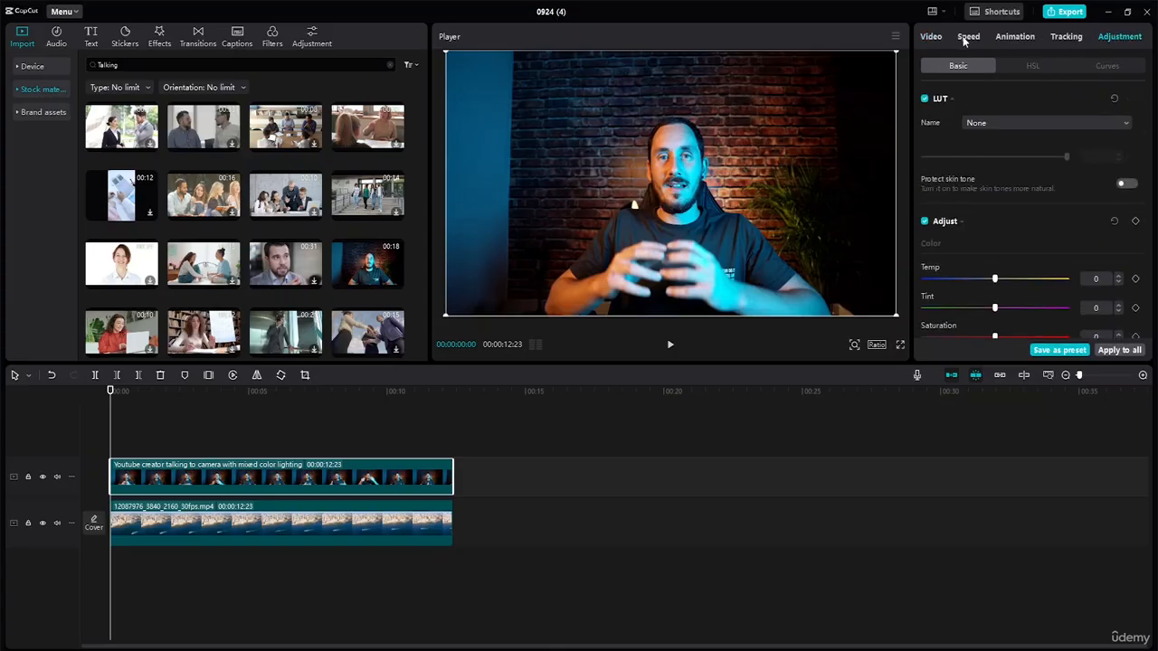
left_click(926, 37)
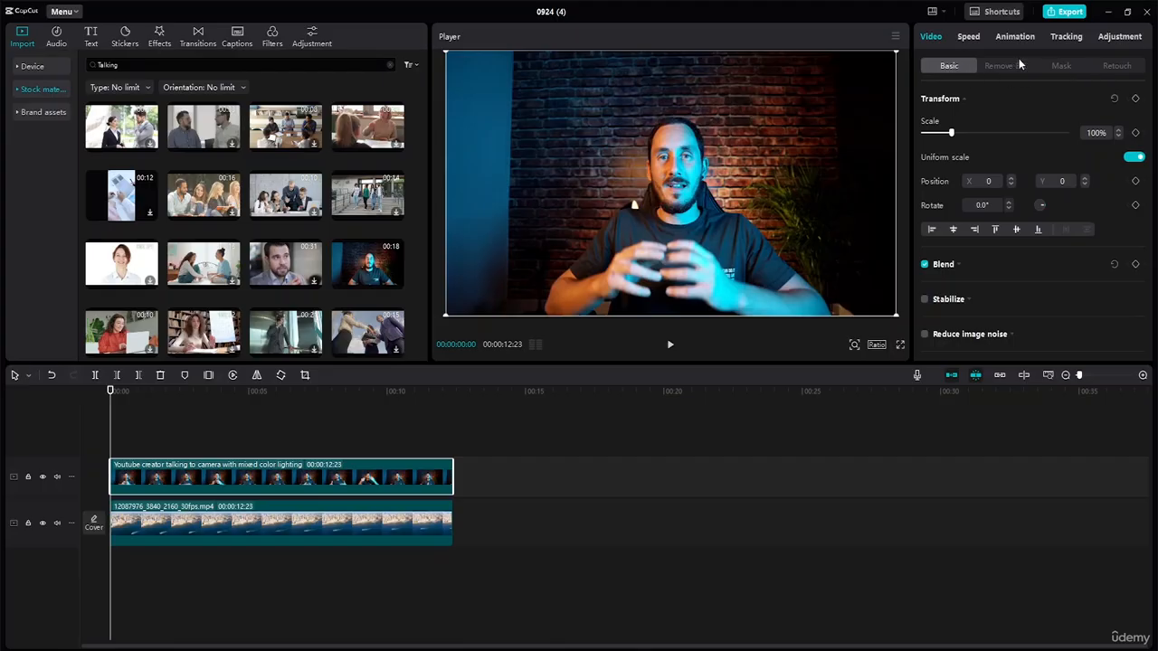
left_click(1057, 66)
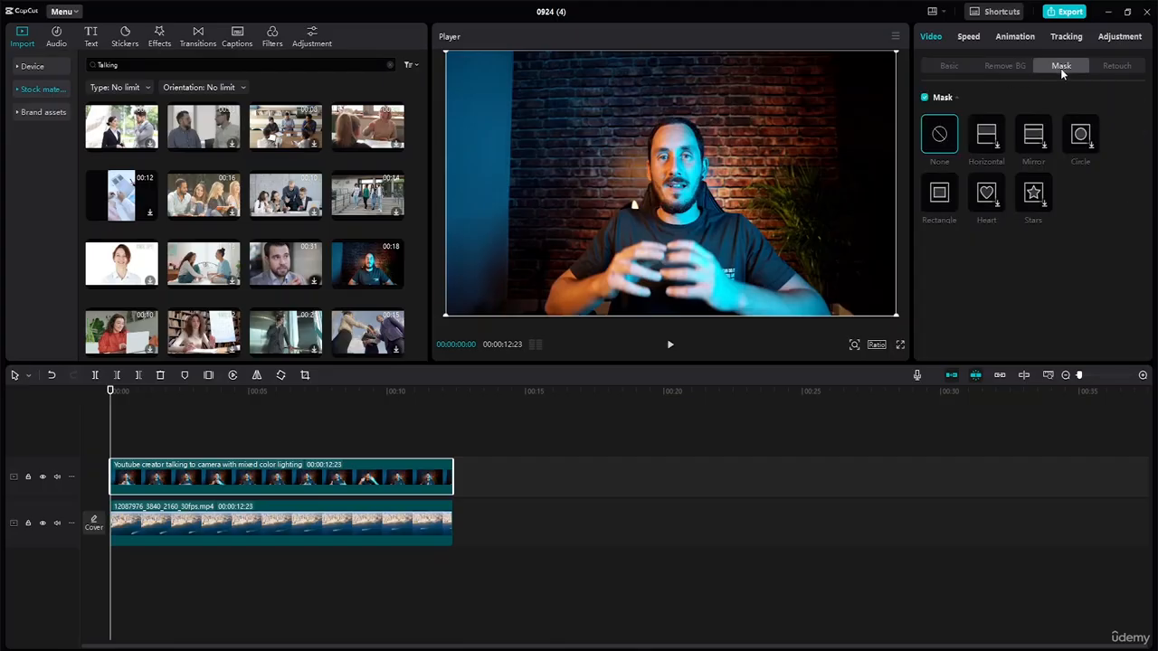
left_click(1083, 141)
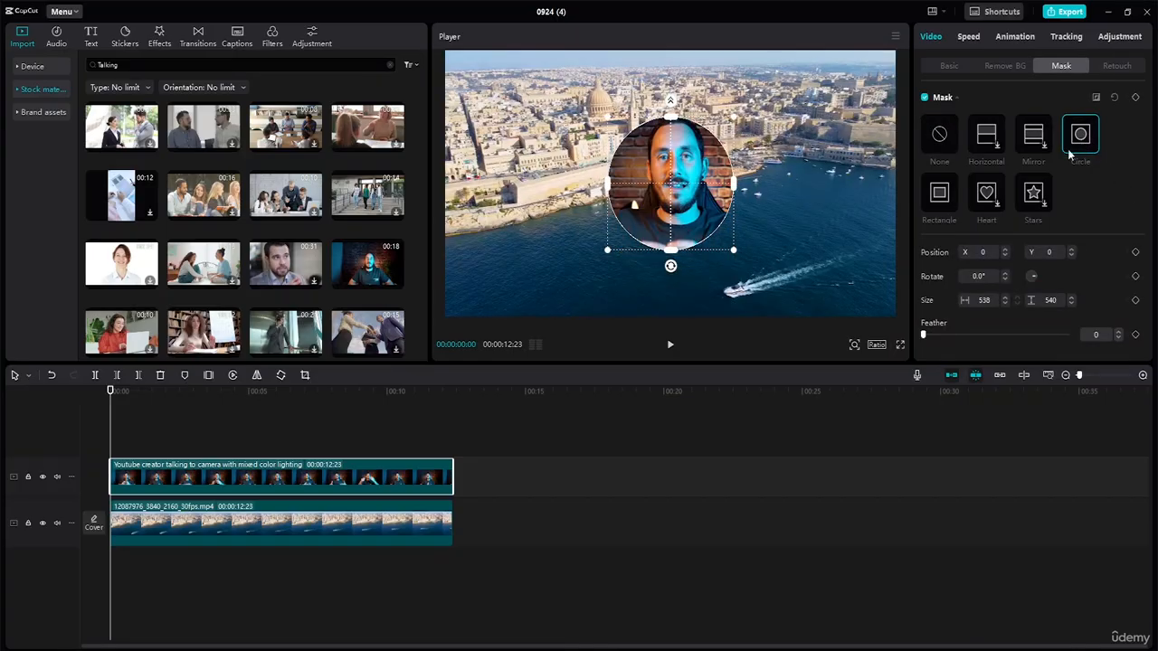
left_click_drag(696, 163, 702, 153)
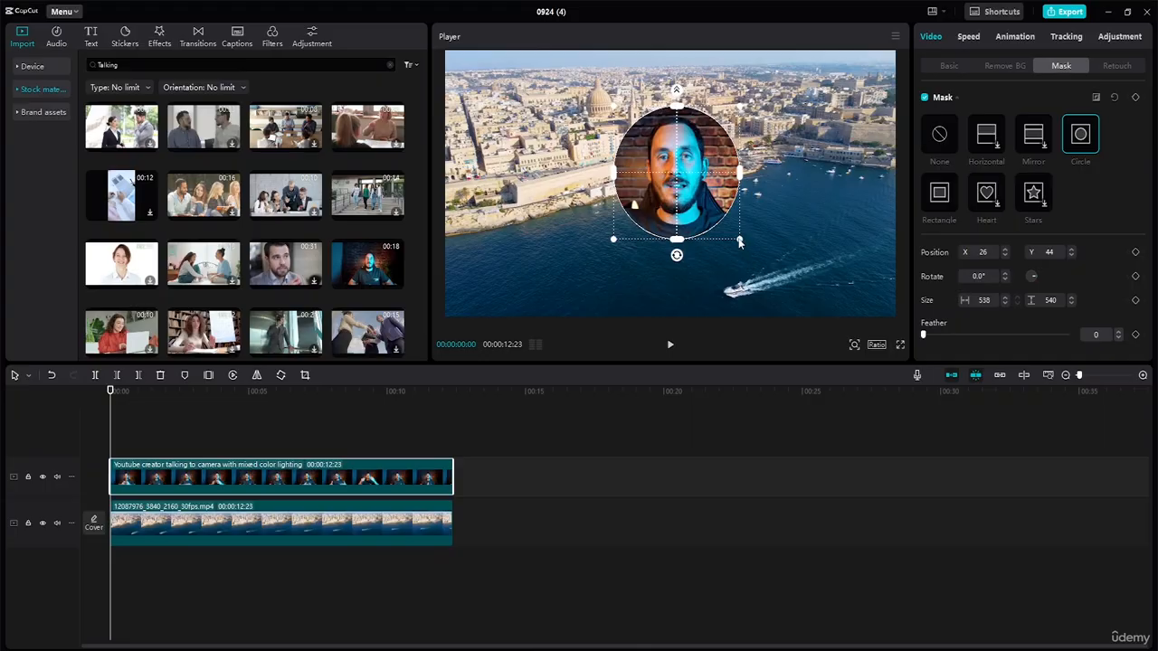
left_click_drag(740, 242, 759, 257)
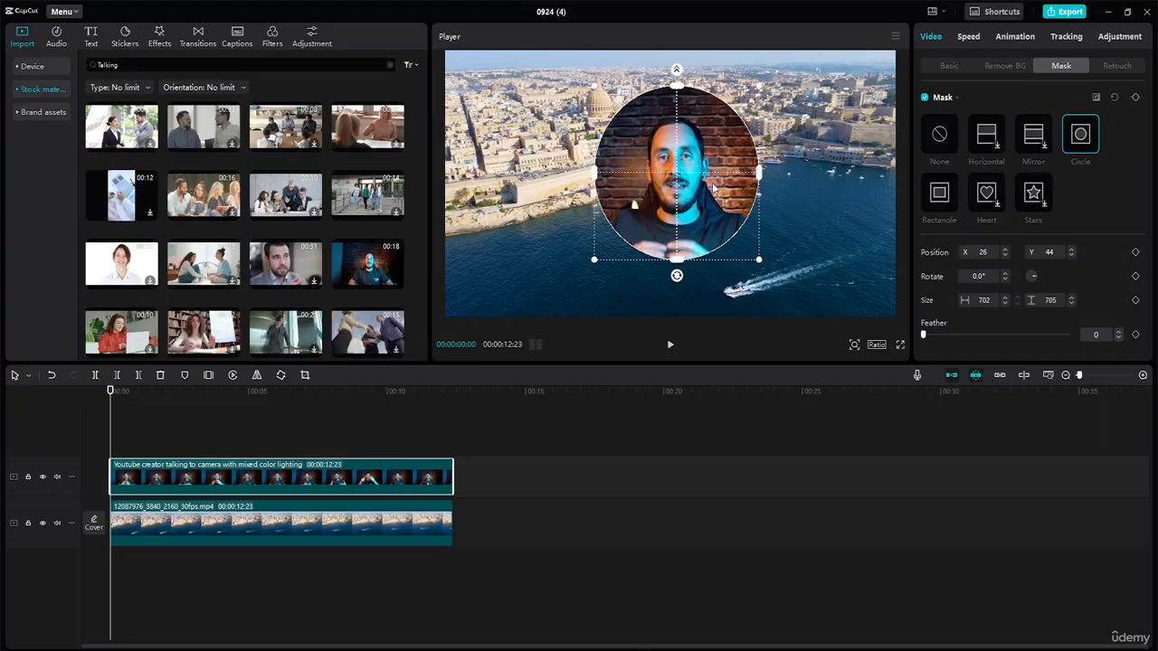
mouse_move(678, 160)
left_mouse_down()
mouse_move(669, 157)
mouse_move(689, 163)
mouse_move(677, 153)
left_mouse_up()
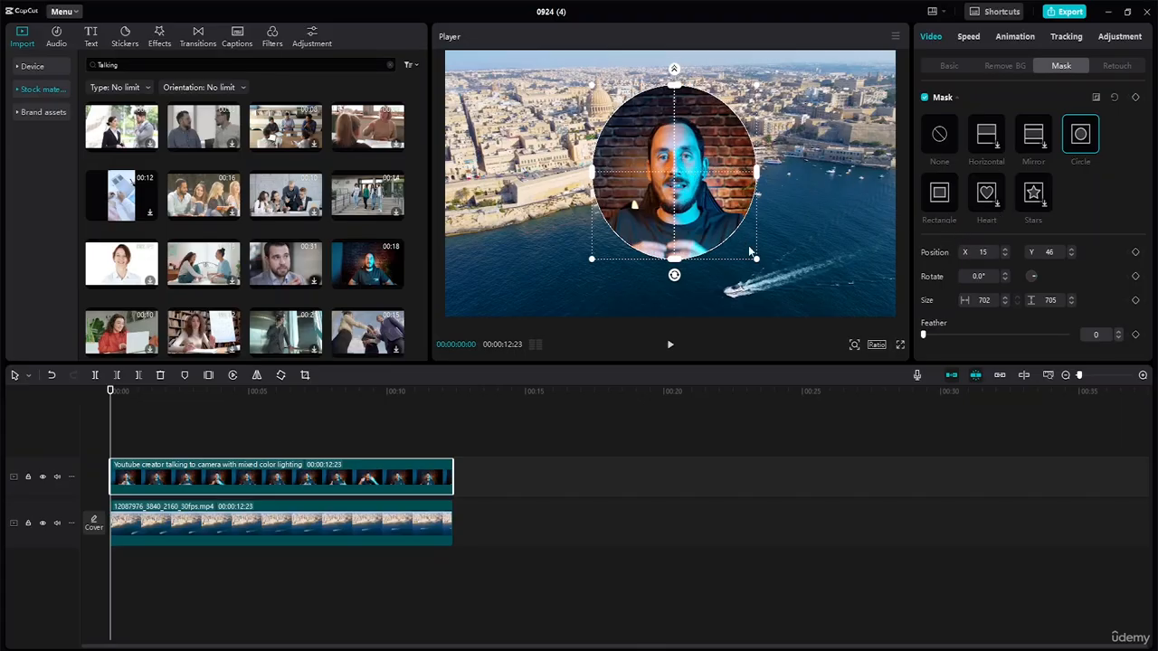
Scale the masked clip down to about 63% and move it to the frame's upper-left corner at about X -1427, Y 463
left_click(953, 63)
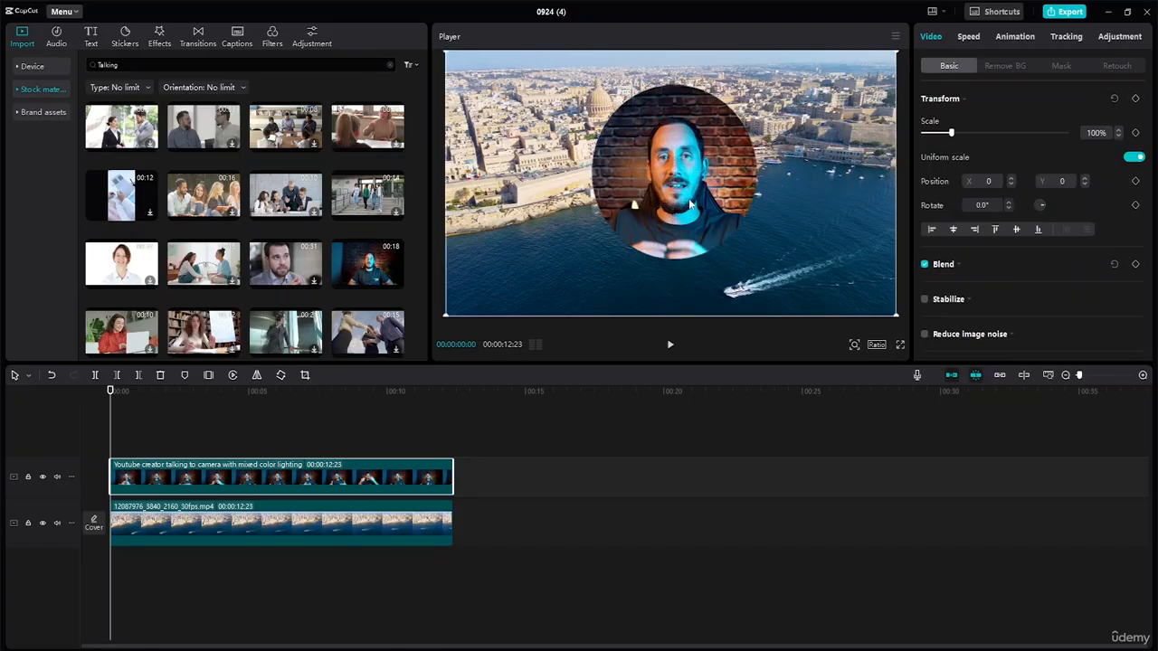
left_click_drag(684, 205, 536, 224)
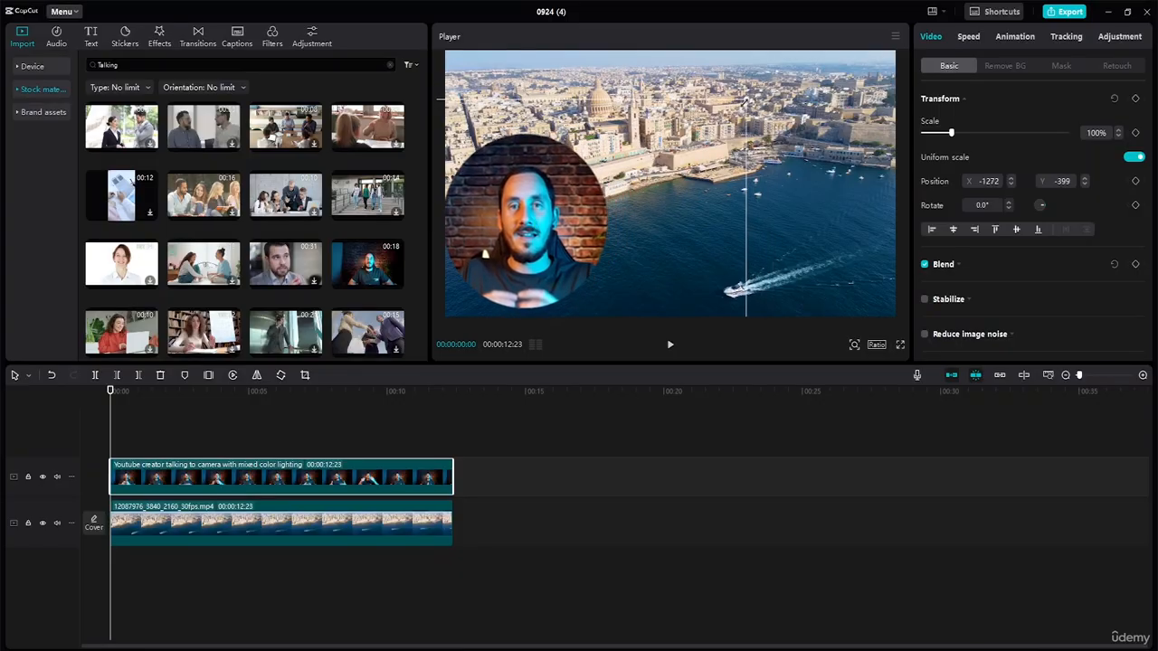
left_click_drag(744, 103, 605, 145)
left_click_drag(521, 227, 506, 251)
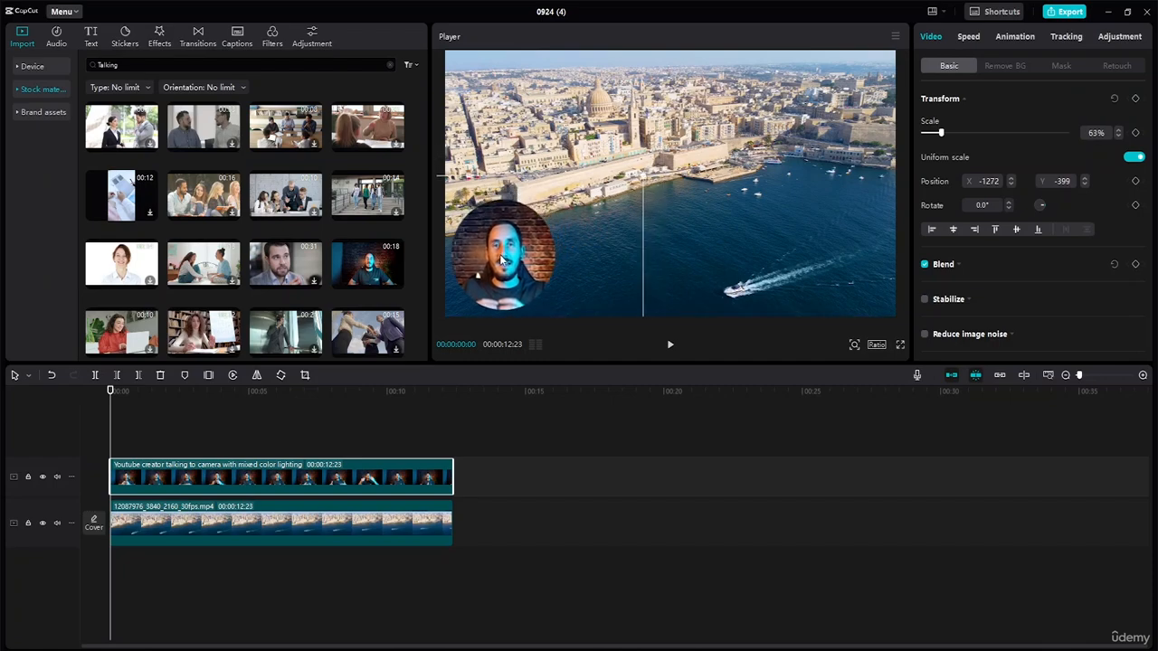
left_click_drag(505, 250, 504, 123)
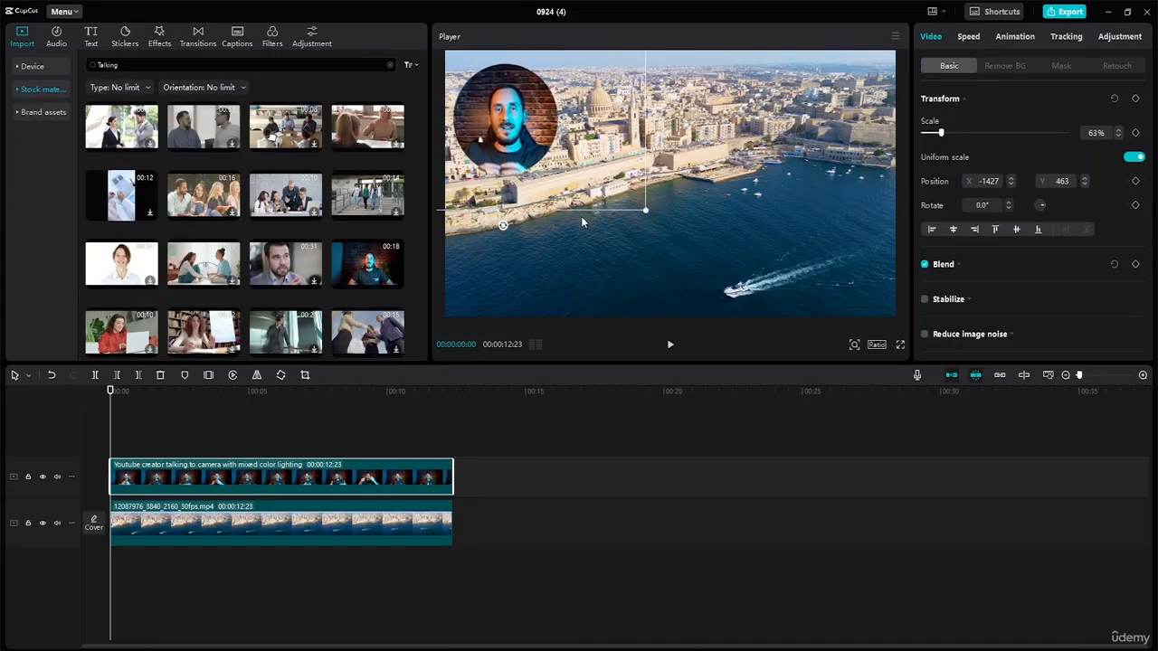
left_click(672, 246)
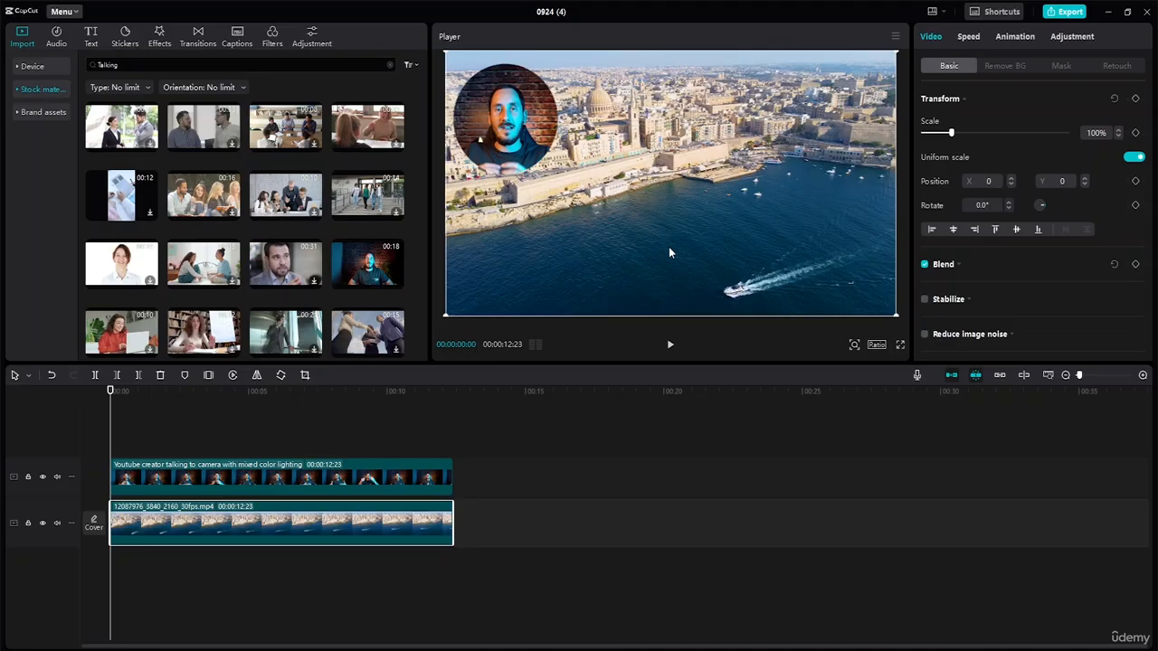
left_click(511, 120)
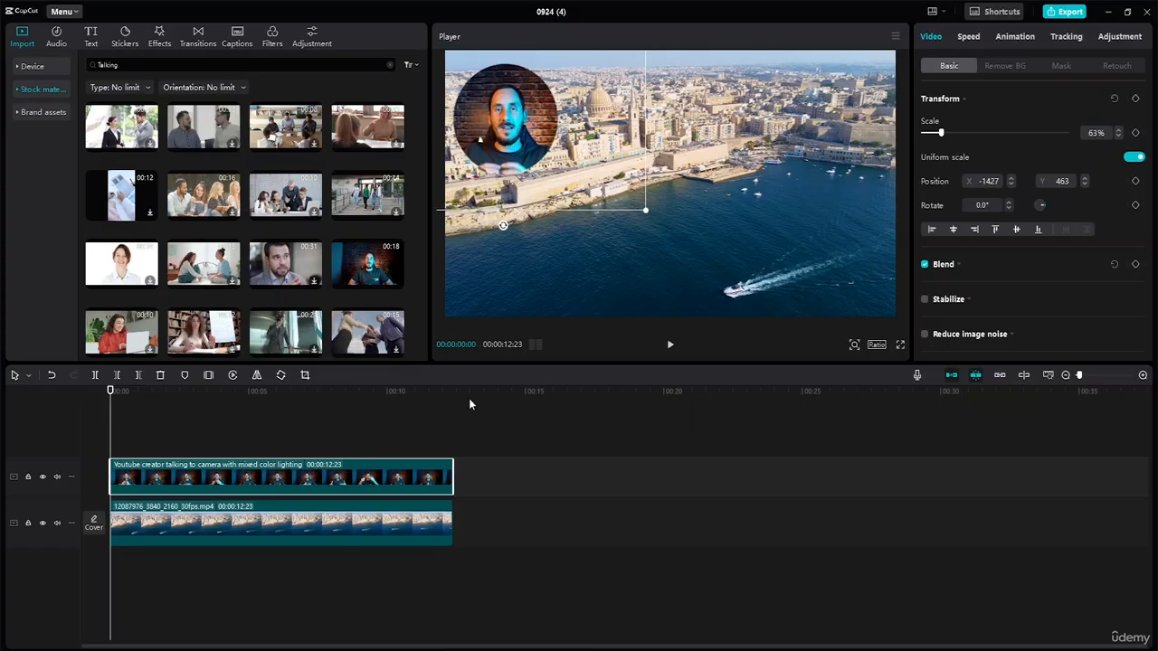
Add a default text layer above both videos, starting at the beginning and extended to the end of the clips
left_click(503, 429)
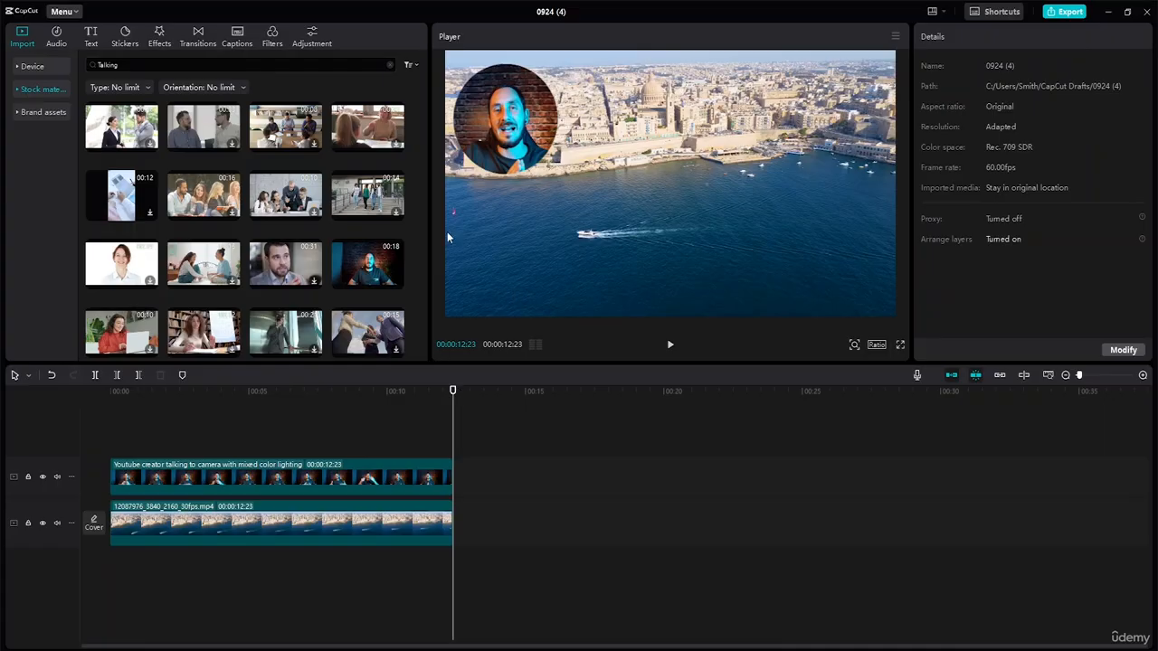
left_click(92, 36)
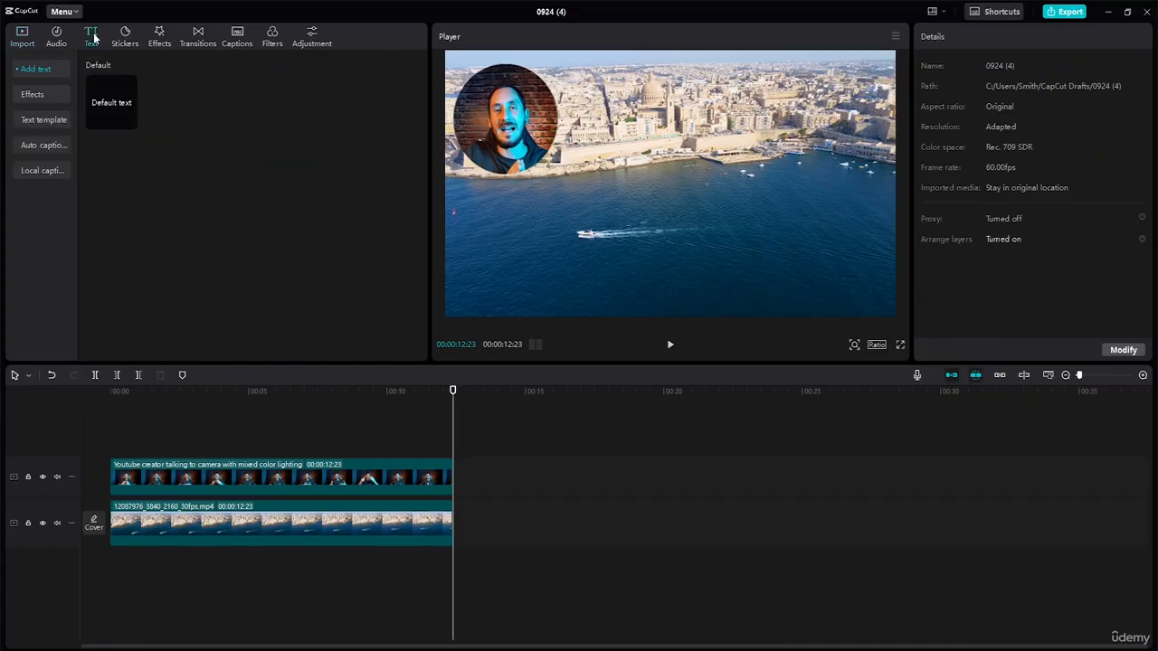
left_click(131, 122)
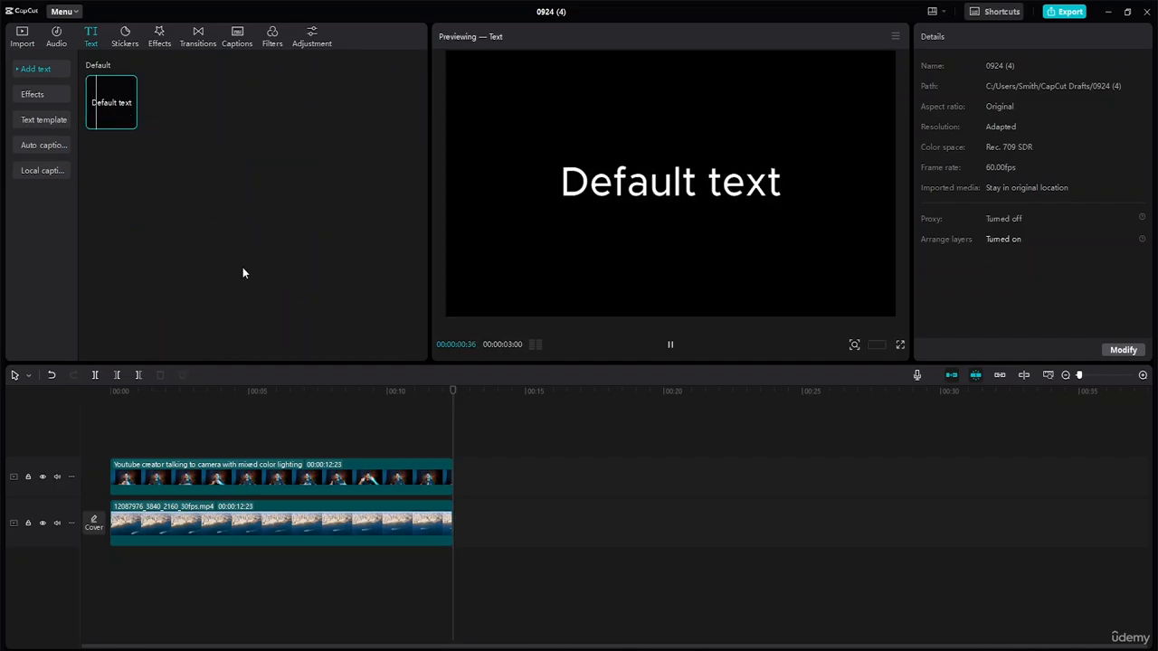
left_click(129, 122)
left_click_drag(484, 449, 114, 452)
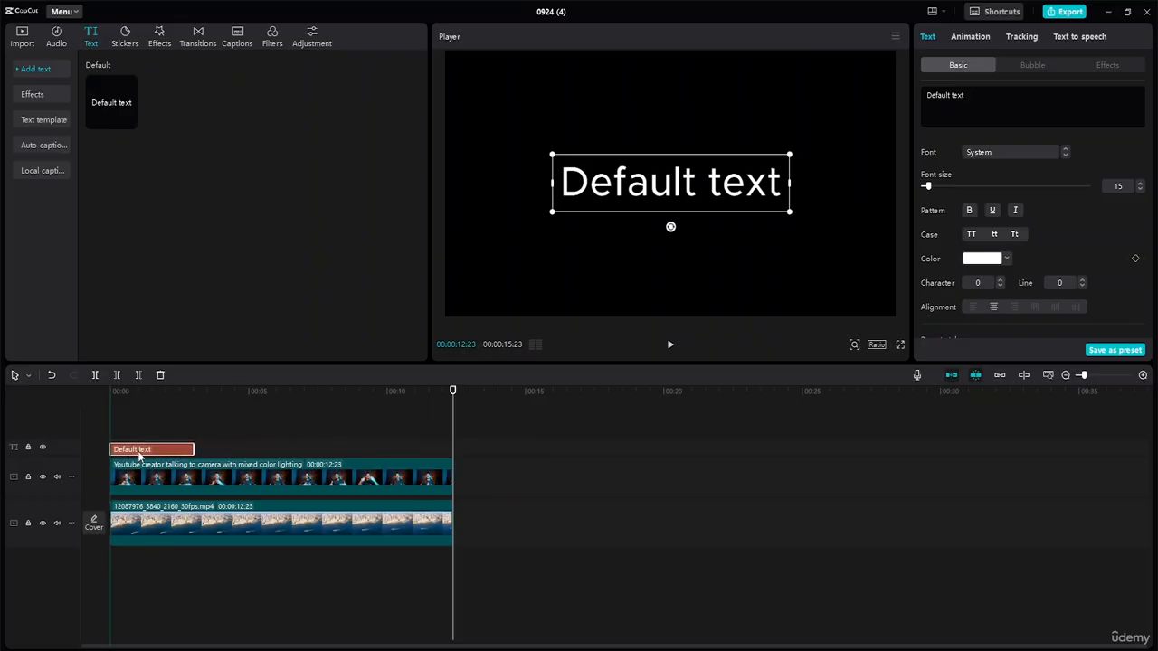
left_click_drag(194, 446, 450, 463)
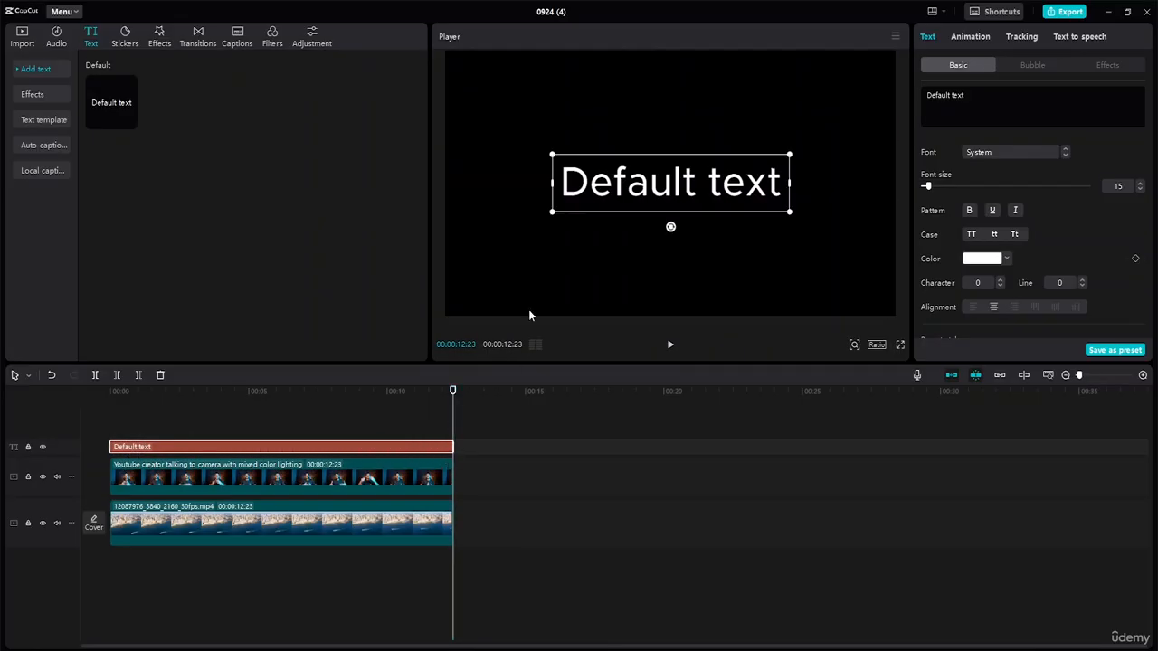
Replace the default text with a single lowercase "o"
double_click(782, 184)
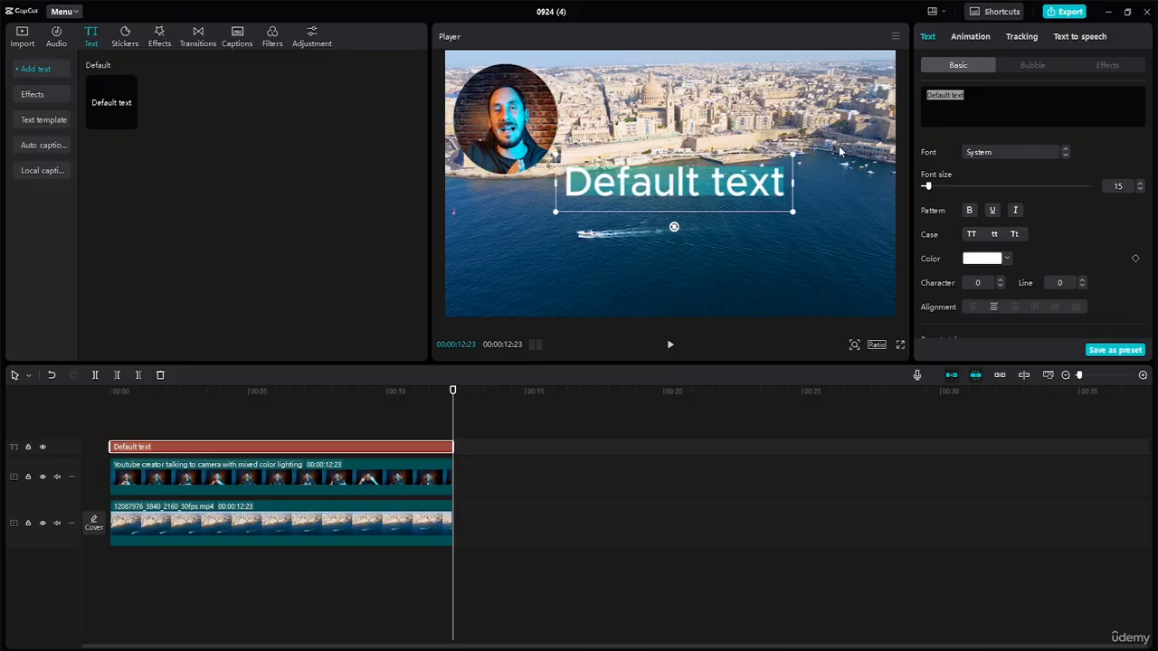
key("o")
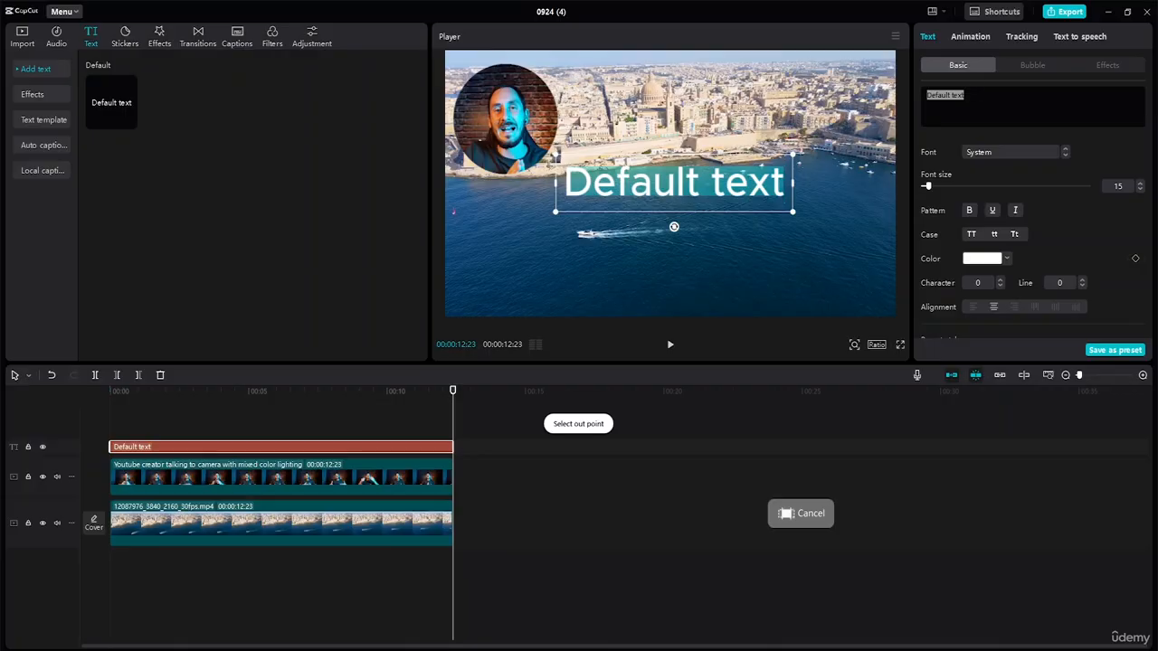
left_click(944, 94)
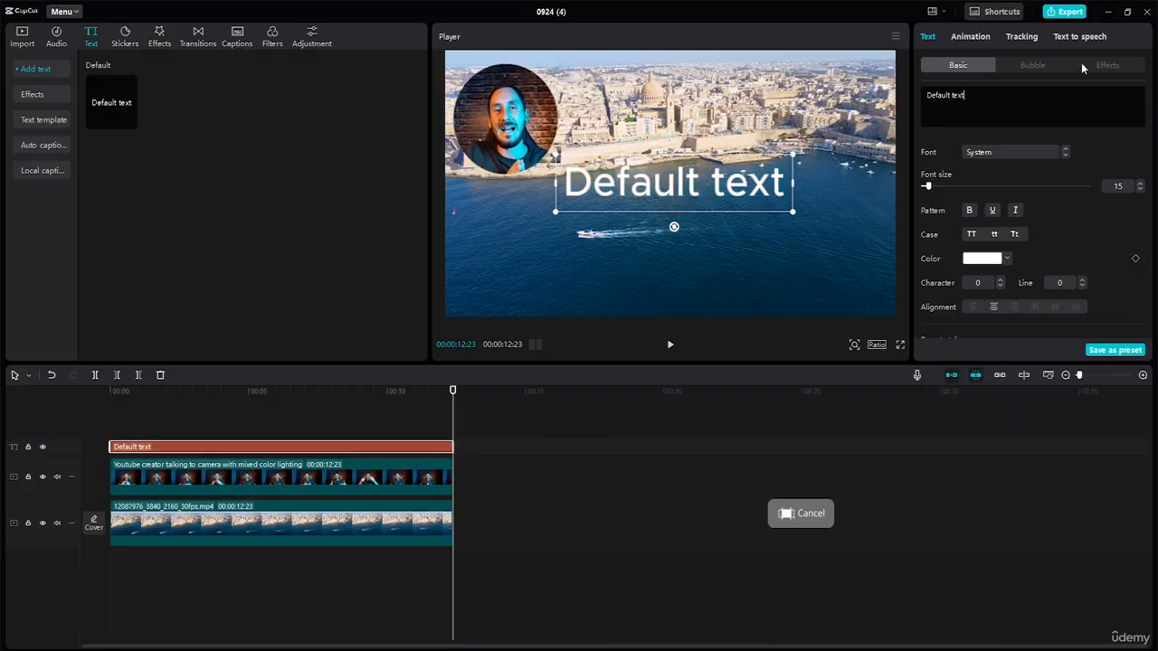
key("BackSpace")
key("BackSpace")
key("BackSpace")
key("BackSpace")
key("BackSpace")
key("BackSpace")
key("BackSpace")
key("BackSpace")
key("BackSpace")
key("BackSpace")
key("BackSpace")
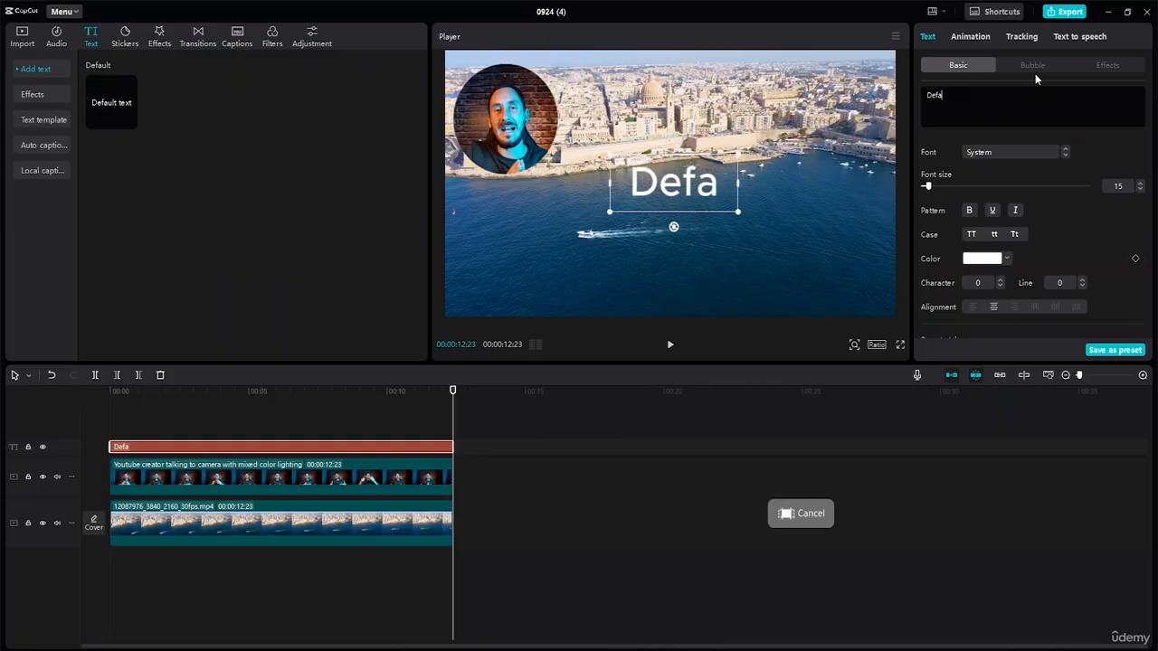
key("BackSpace")
type("O")
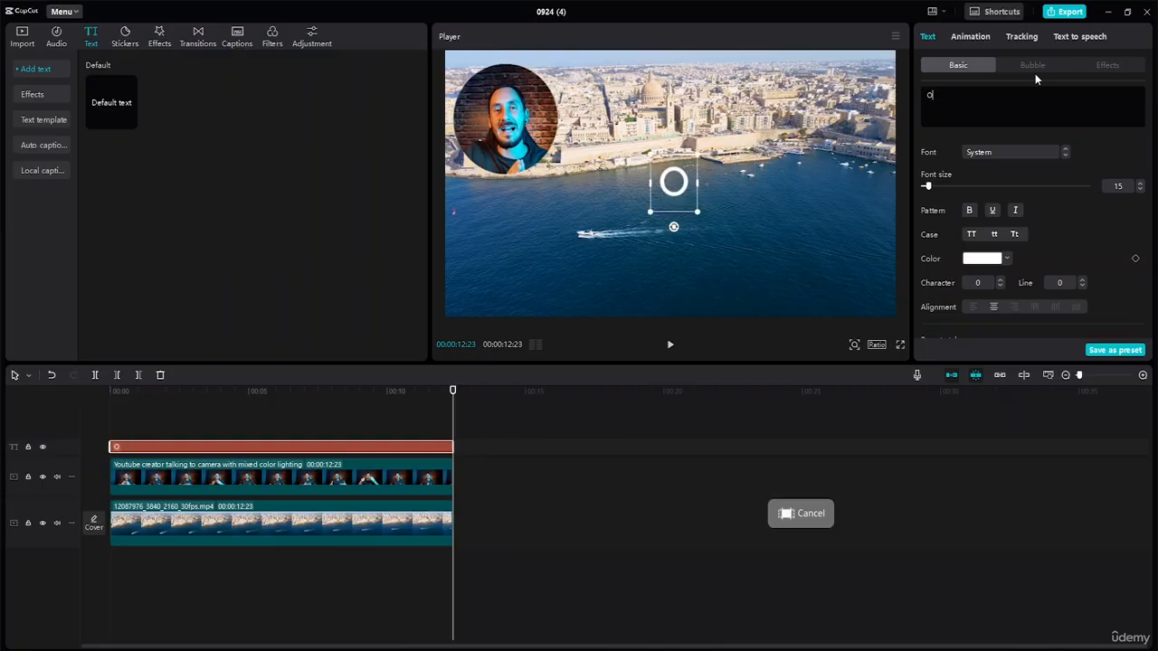
key("BackSpace")
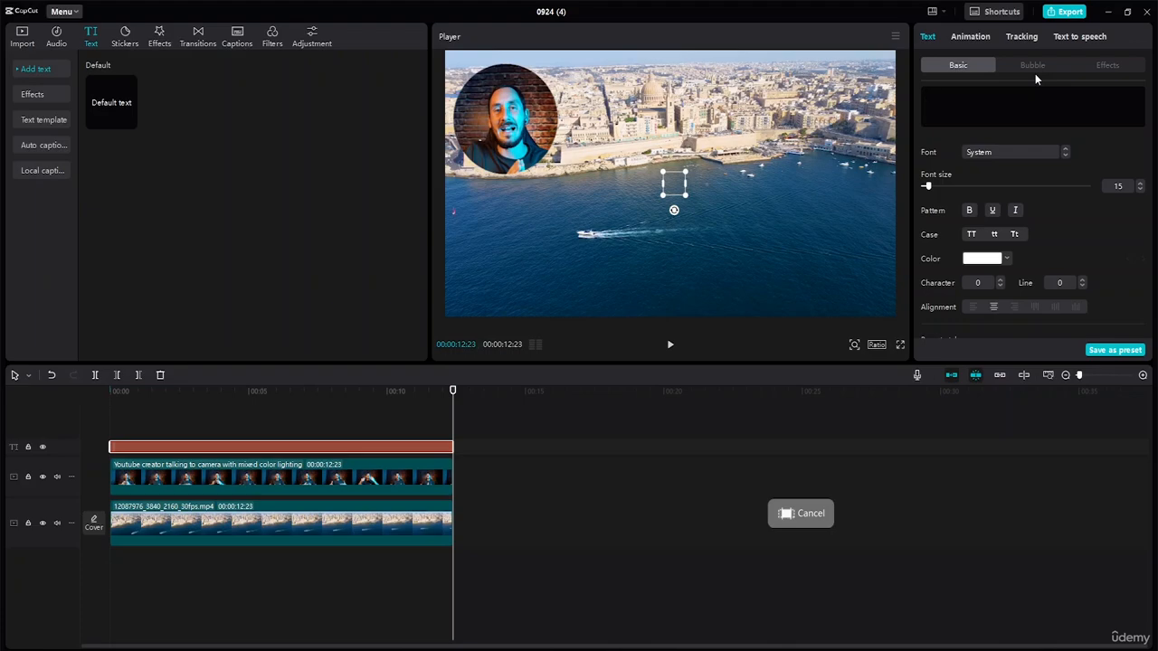
type("o")
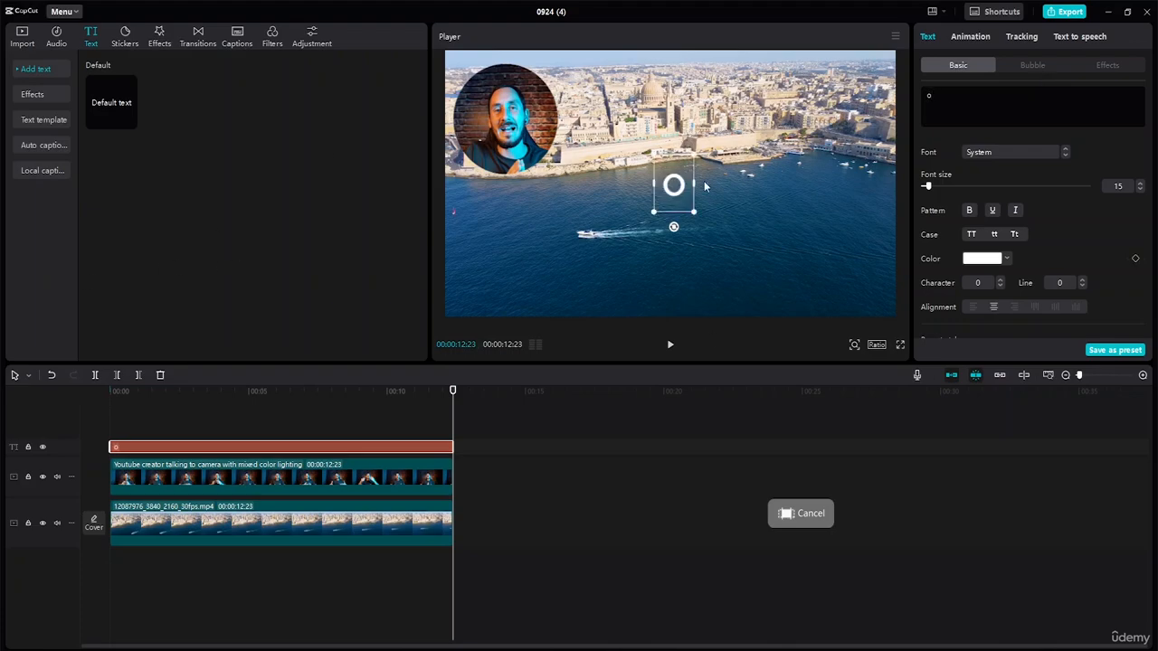
Scale the "o" up to 500%, set its font size to 23 and place it as a ring around the circular face clip
left_click_drag(670, 177, 692, 282)
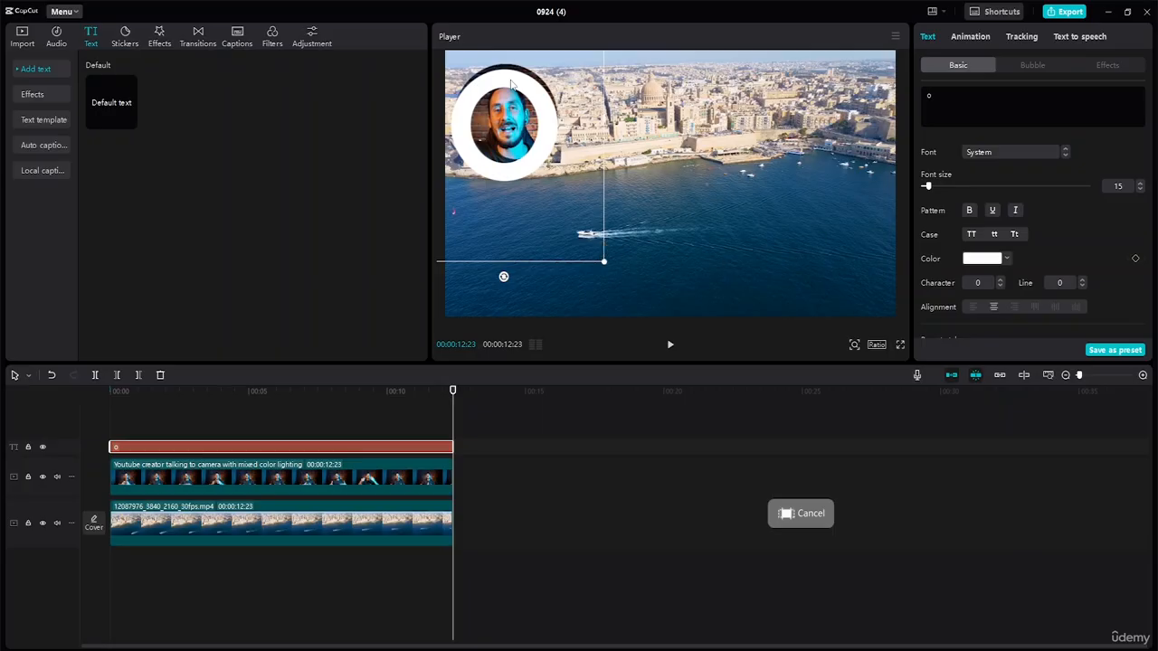
left_click_drag(514, 81, 508, 75)
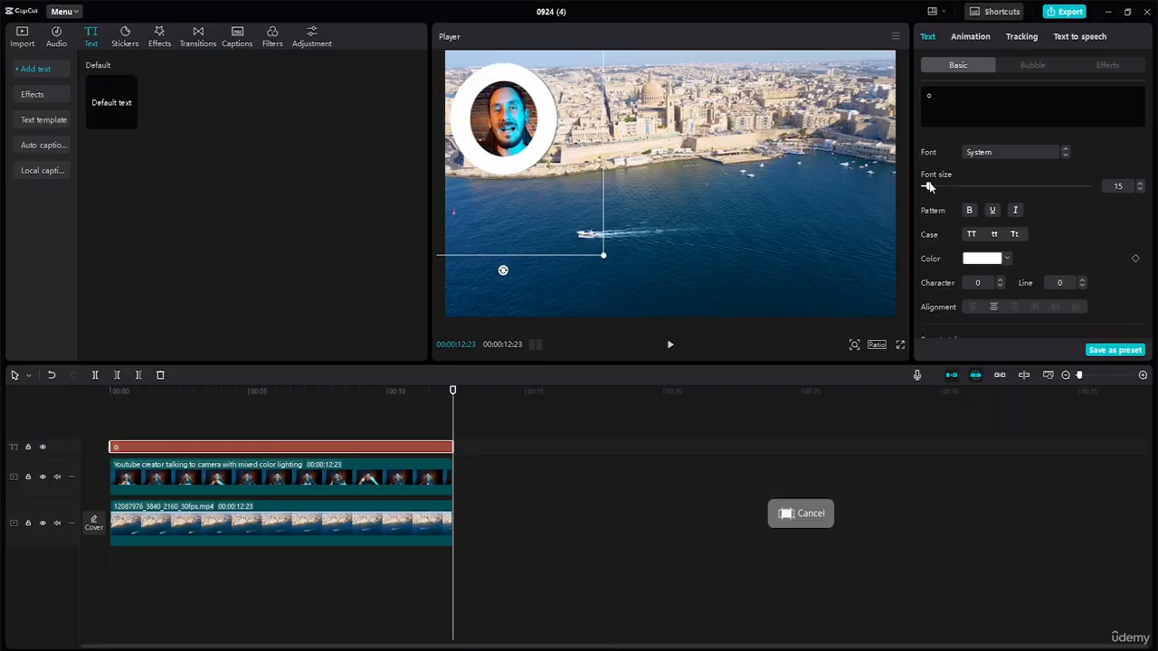
mouse_move(928, 186)
left_mouse_down()
mouse_move(950, 186)
mouse_move(933, 190)
left_mouse_up()
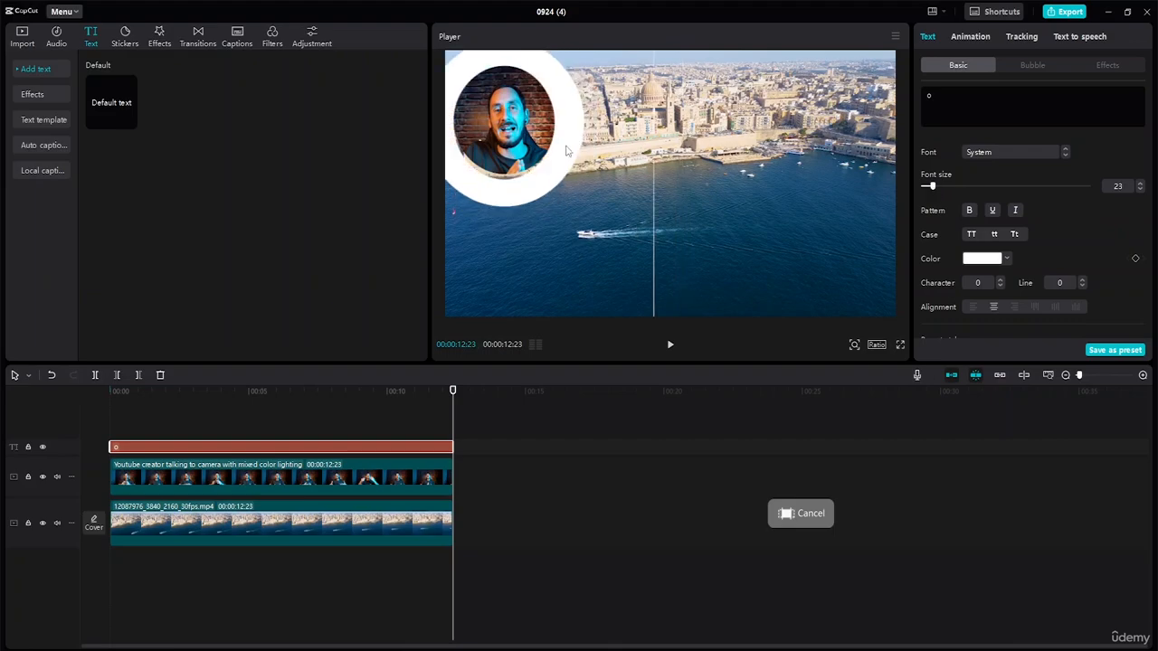
left_click_drag(543, 166, 545, 164)
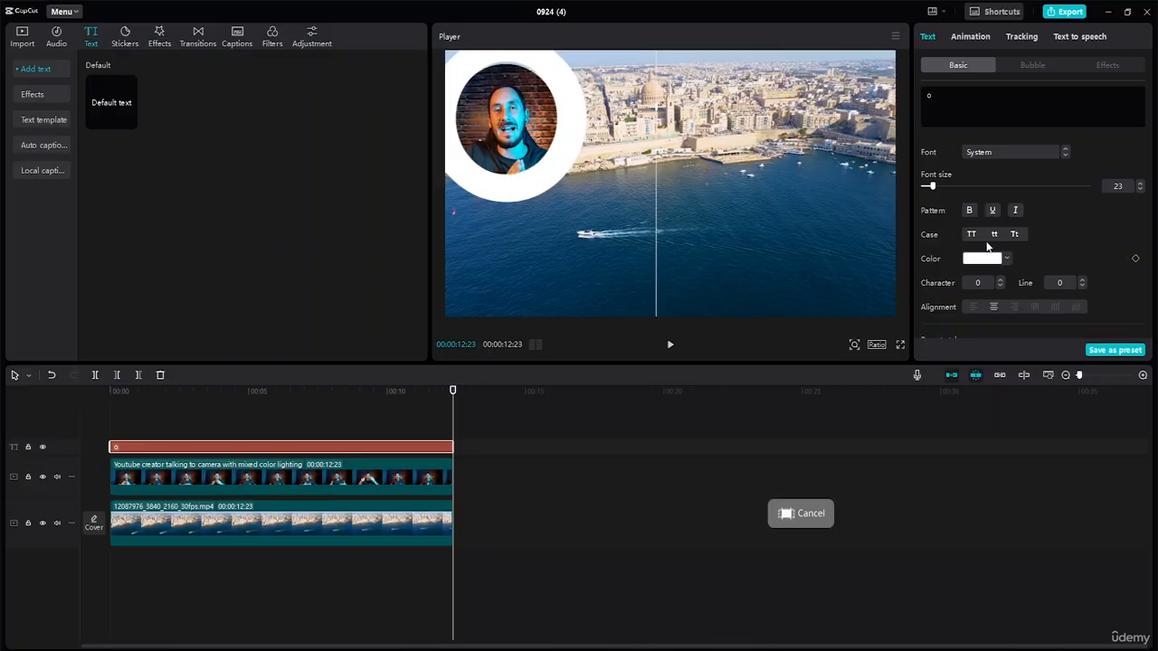
Try successive fonts on the "o", from Abstract Groovy through Arial Narrow Bold Italic, looking for a rounder shape
left_click(1064, 153)
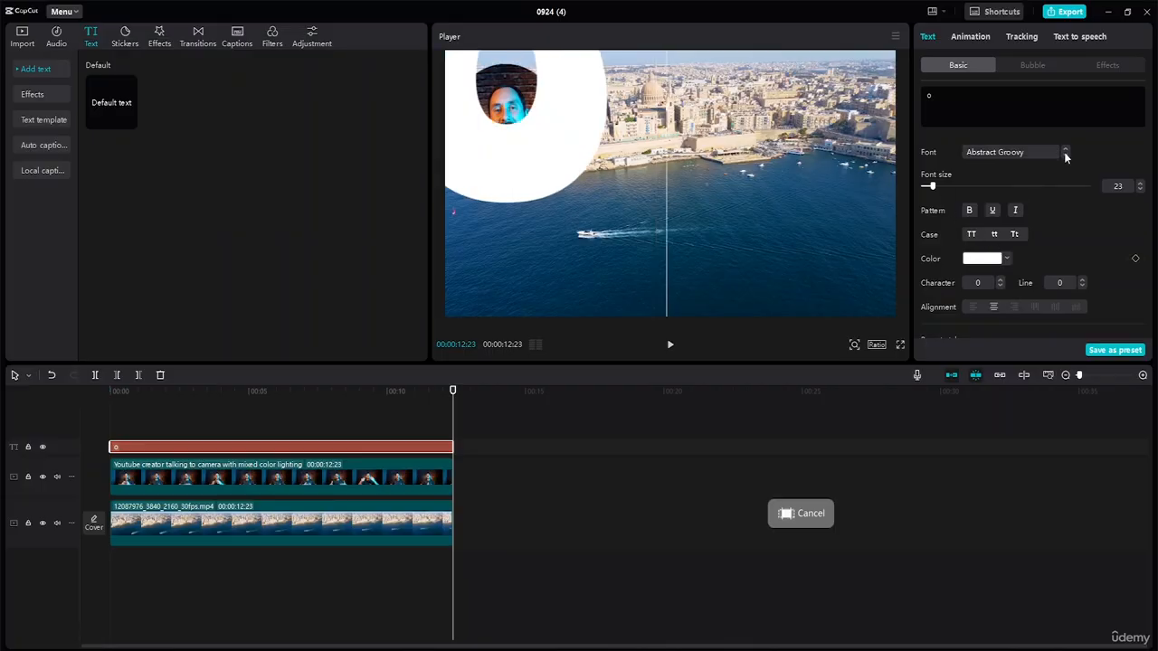
left_click(1066, 155)
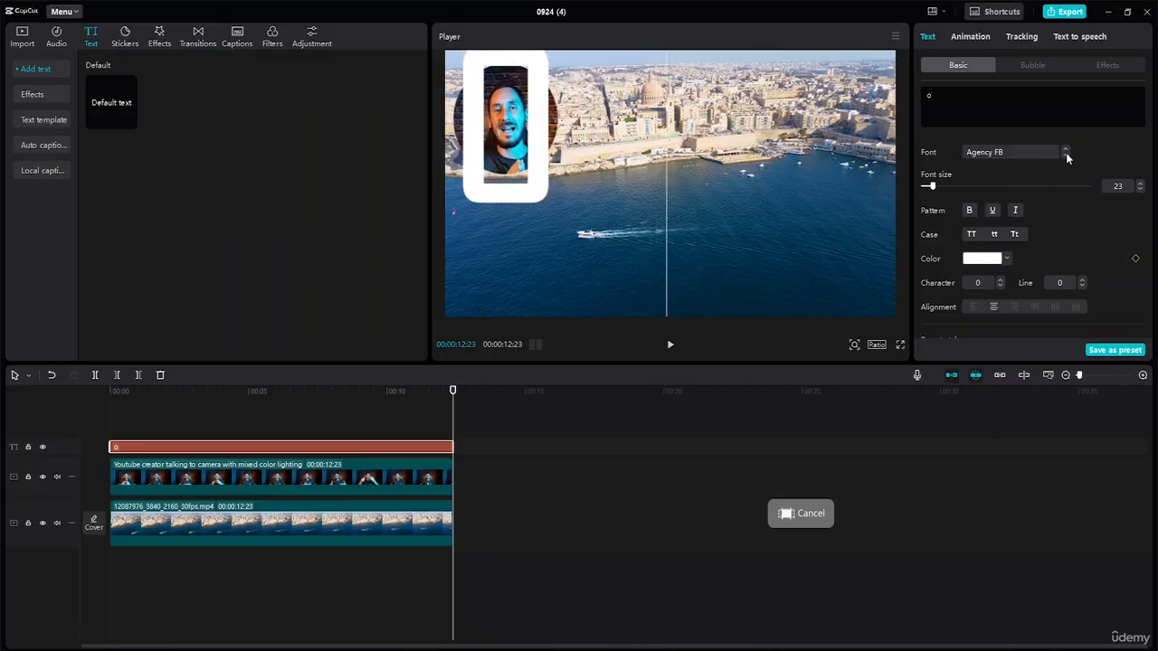
left_click(1065, 155)
left_click(1064, 156)
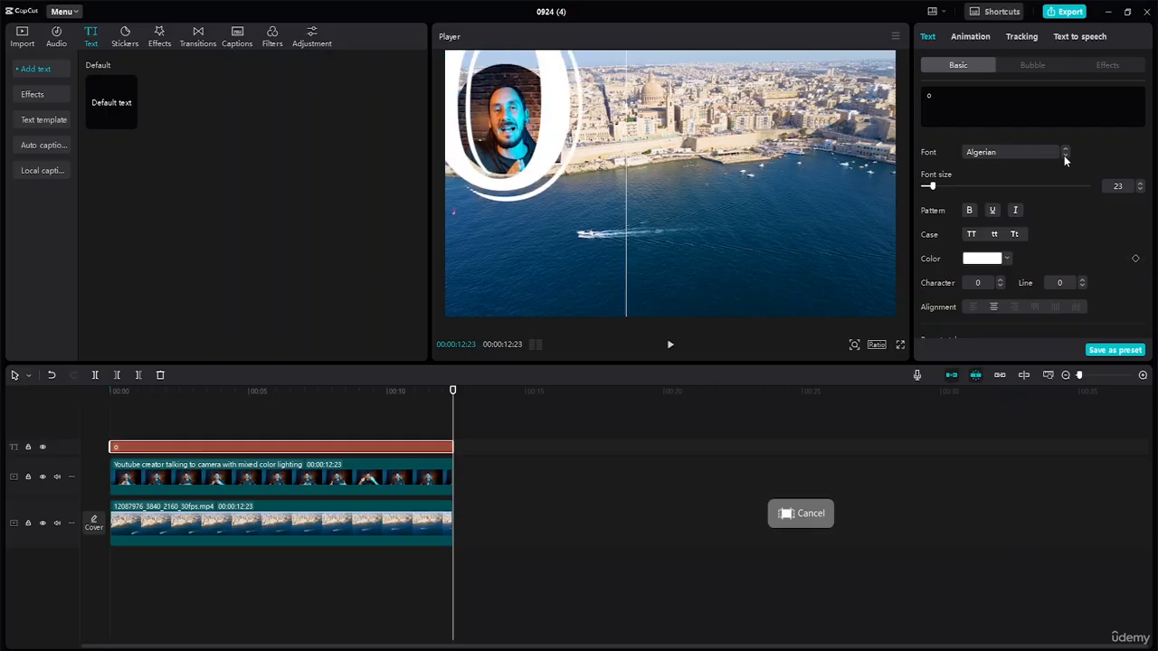
left_click(1065, 156)
left_click(1065, 156)
left_click(1064, 156)
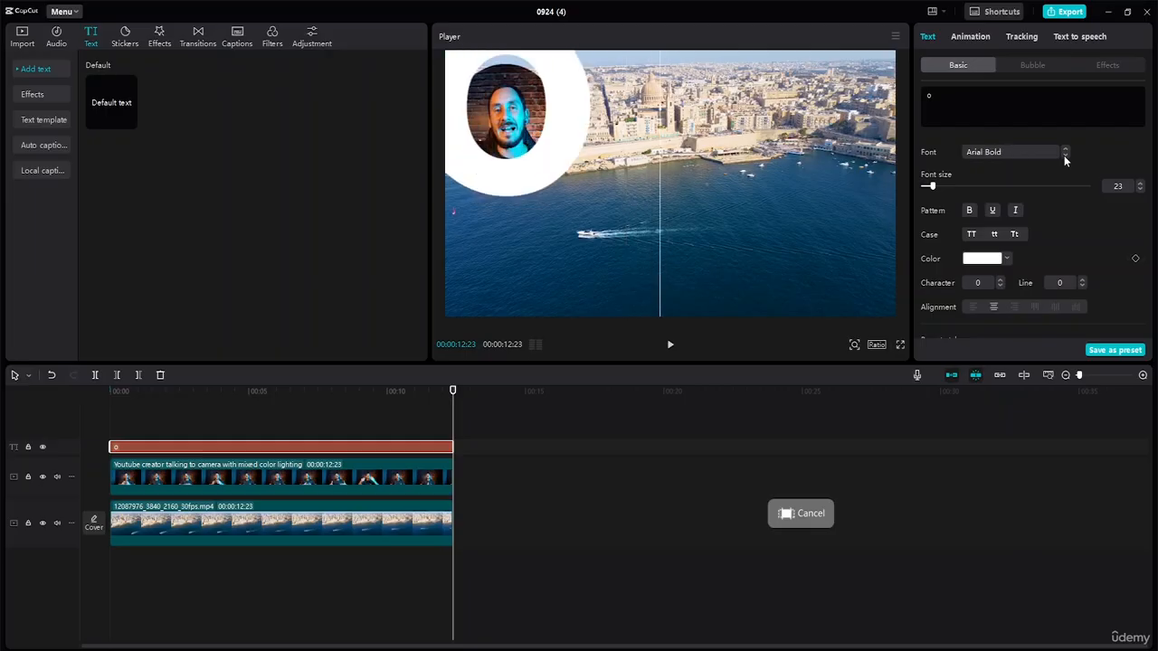
left_click(1065, 155)
left_click(1064, 155)
left_click(1064, 156)
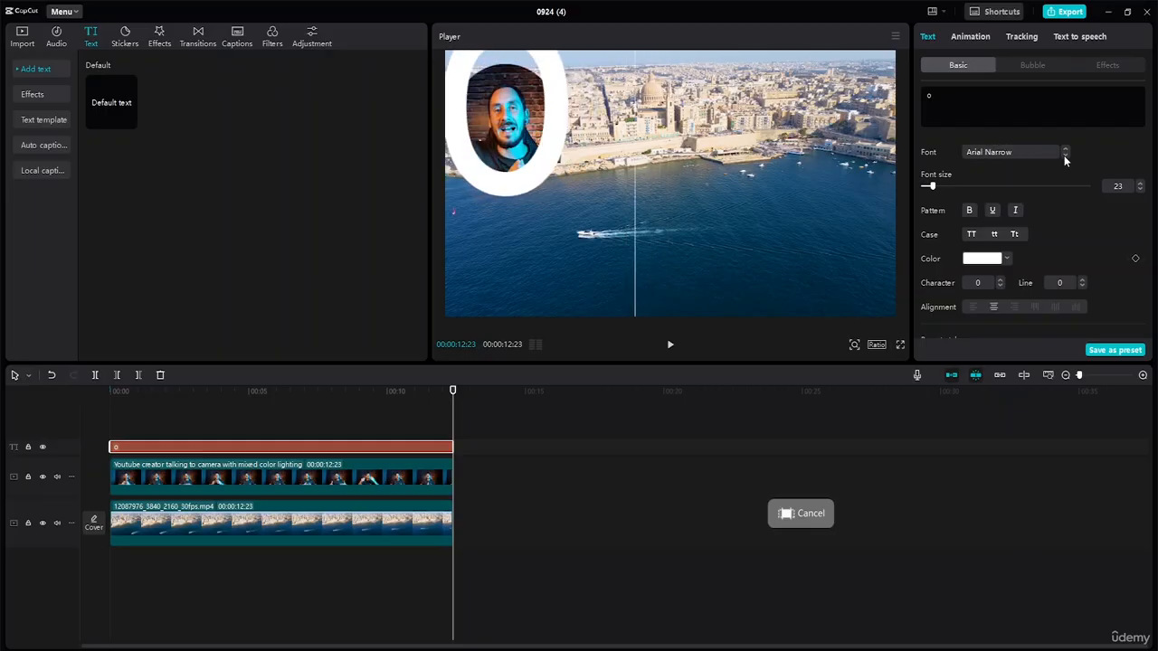
left_click(1064, 155)
left_click(1064, 156)
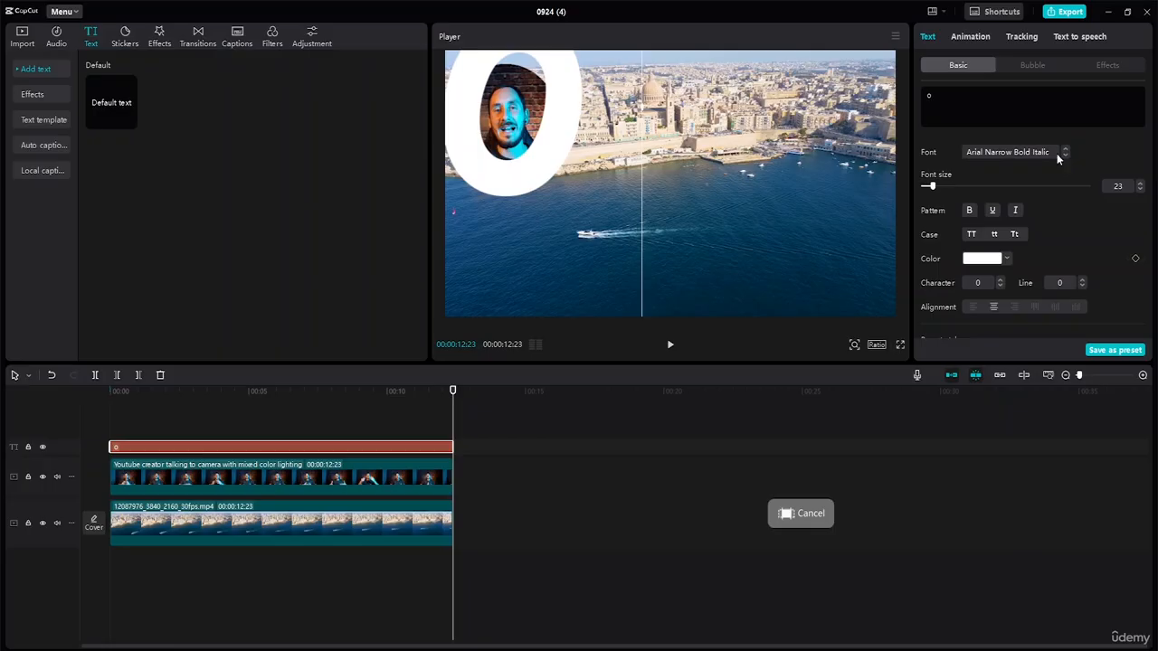
Set the letter's font to Berlin Sans FB and recenter the ring vertically around the face
left_click(1053, 153)
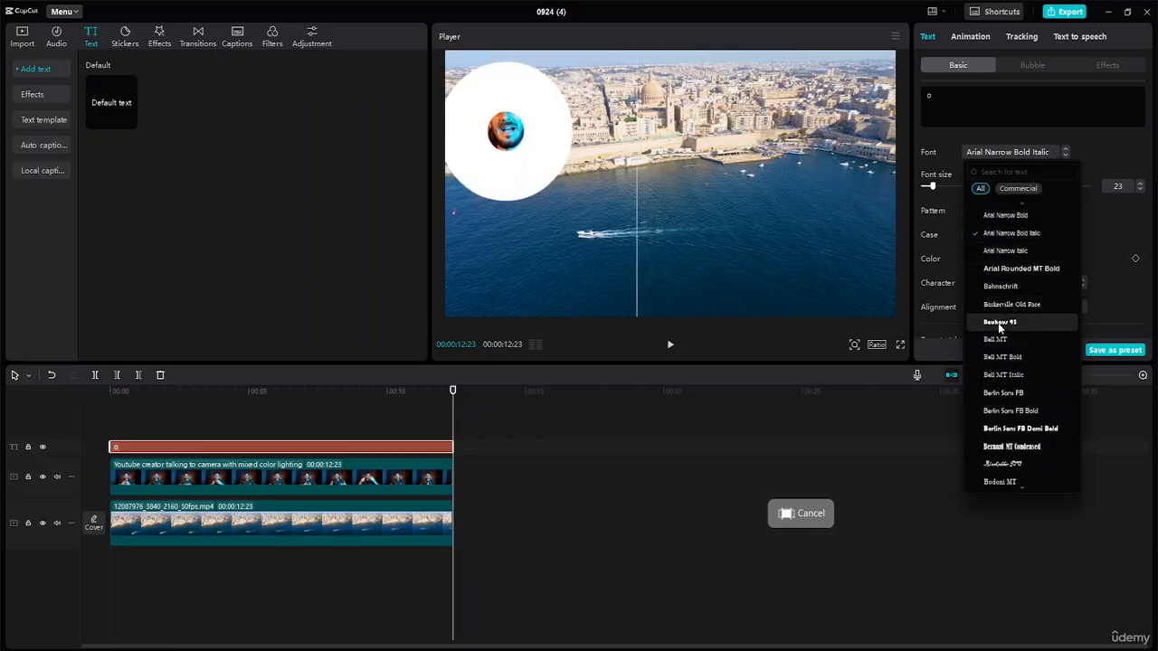
left_click(1002, 393)
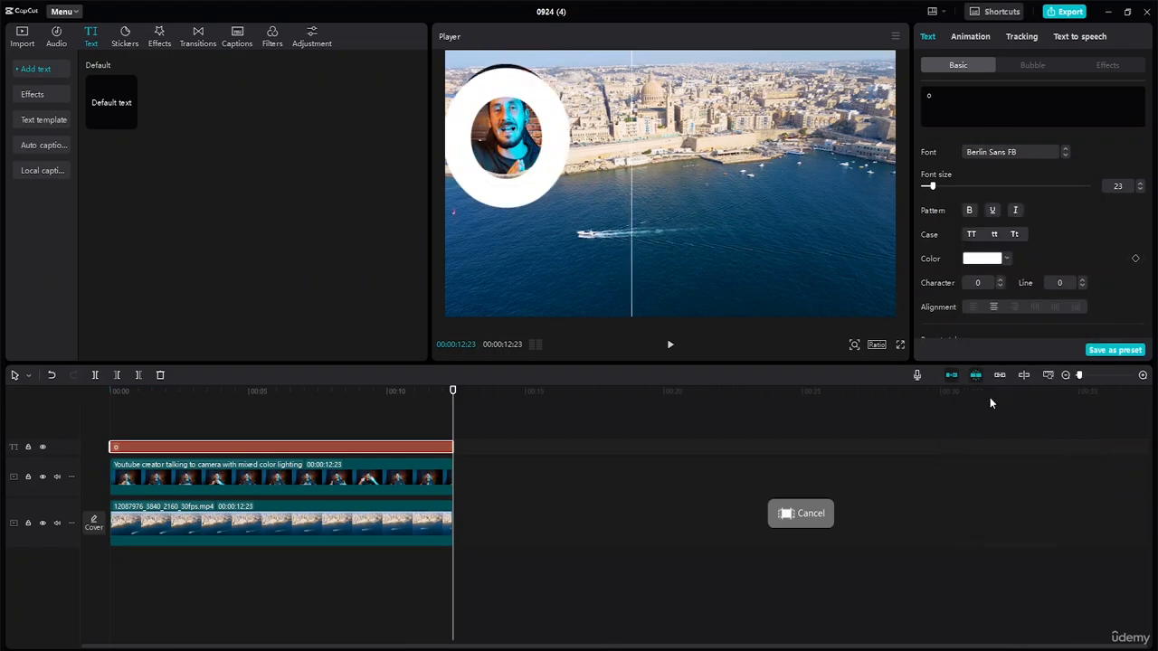
left_click_drag(522, 191, 521, 178)
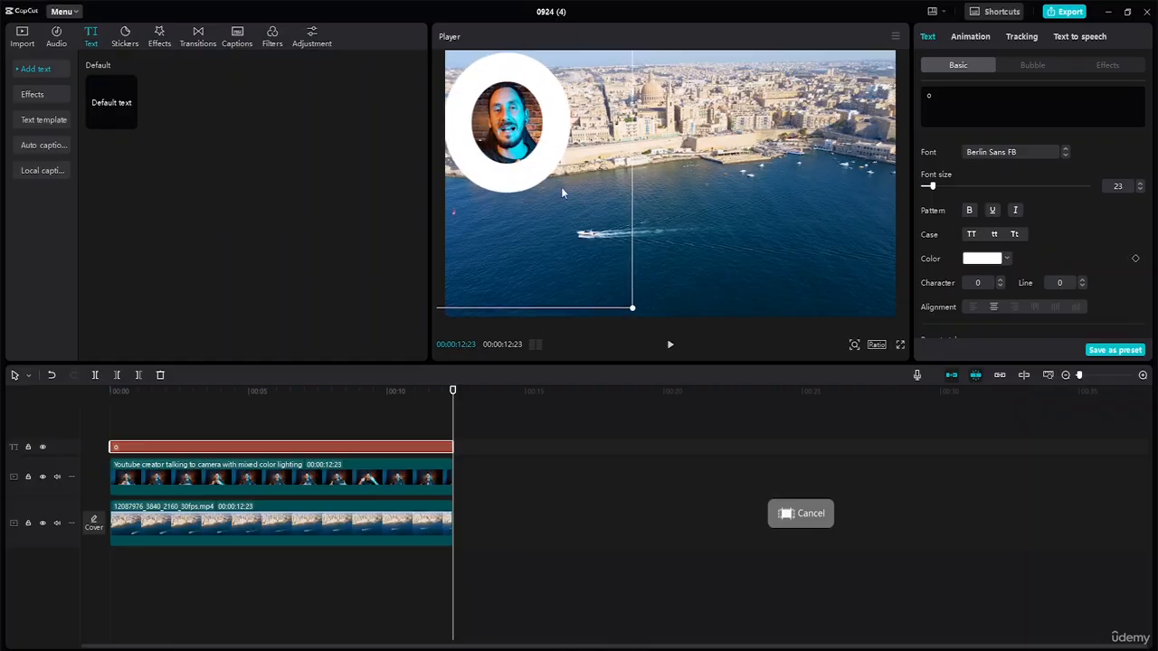
Color the "o" dark red (A20033) and nudge it around the face to about X -1406, Y 774
left_click(1005, 258)
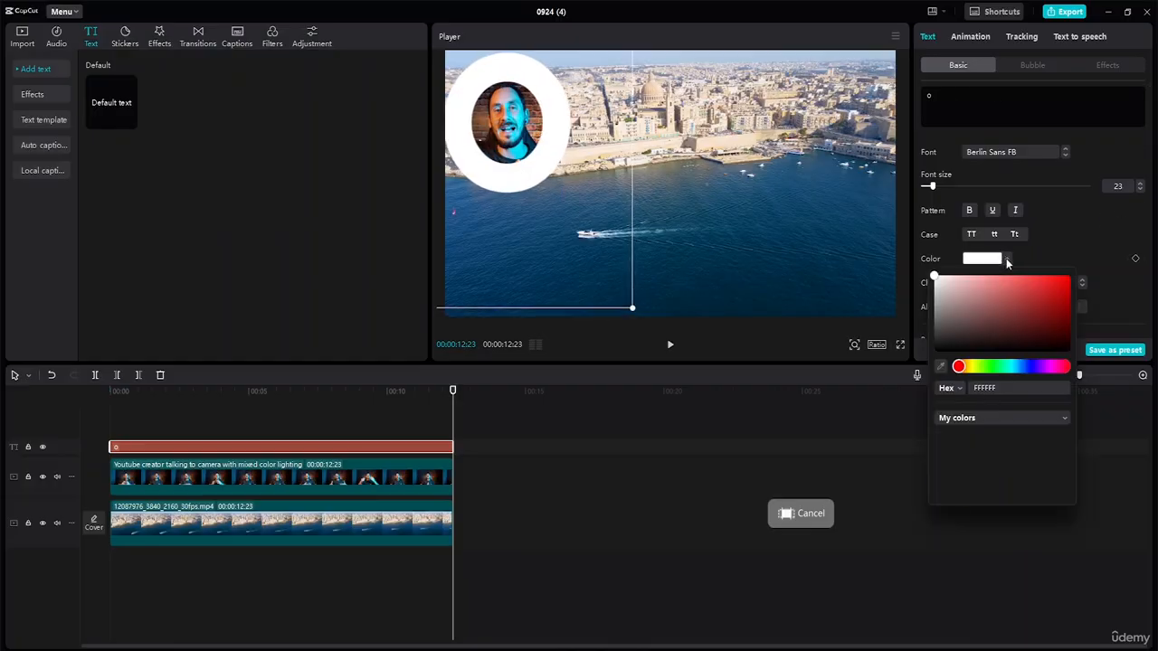
left_click(985, 365)
left_click_drag(1032, 326, 1068, 297)
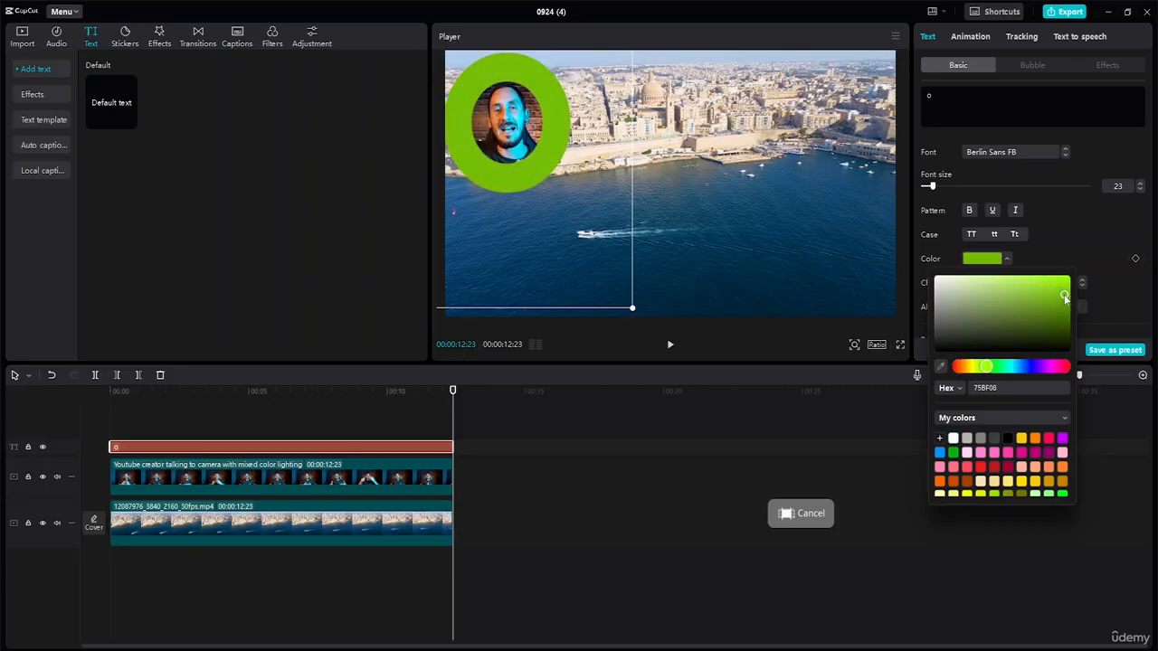
left_click(1010, 314)
left_click(1010, 467)
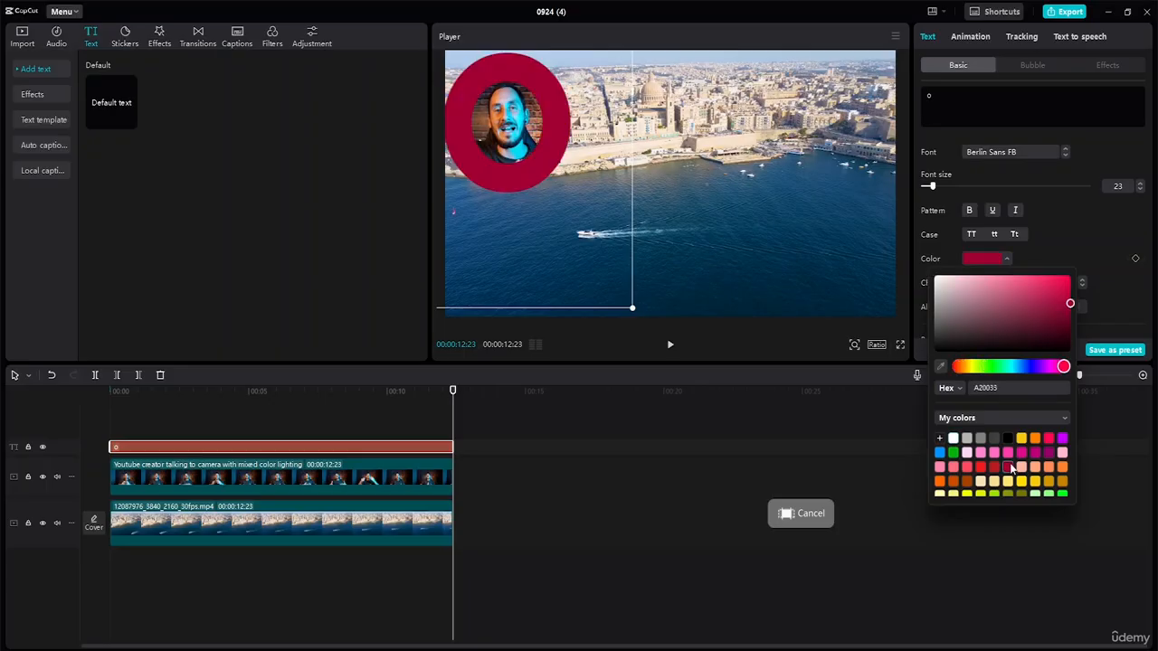
left_click_drag(543, 158, 542, 155)
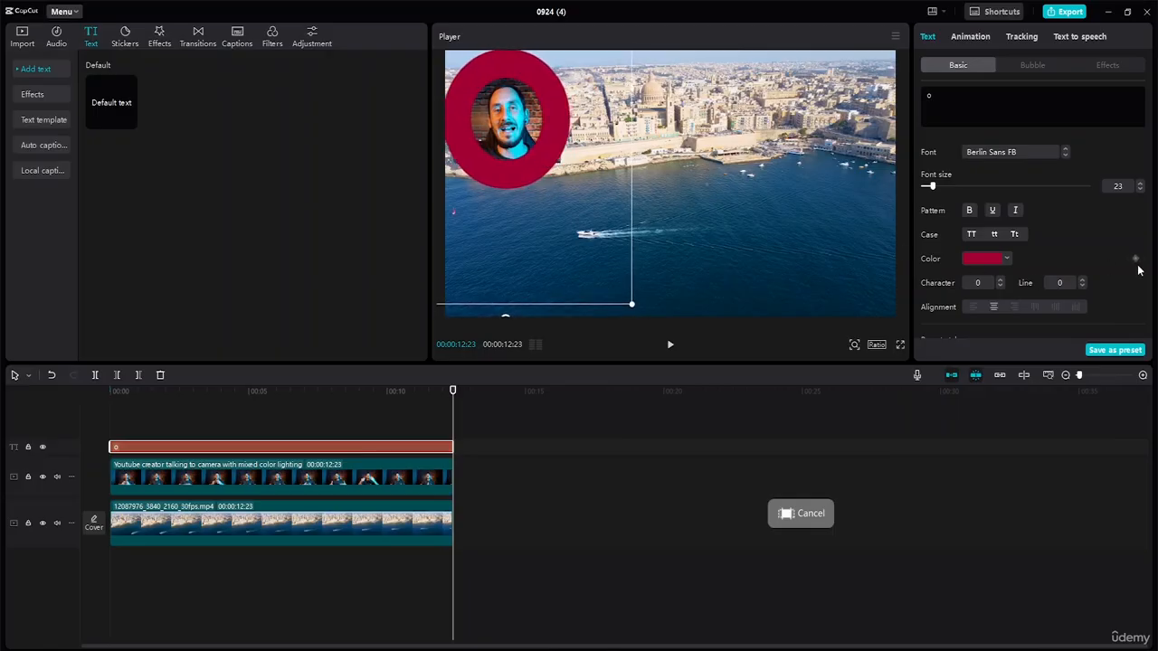
Examine the text layer's Transform settings, including its scale and position
scroll(1085, 266, "down", 5)
scroll(1077, 266, "up", 2)
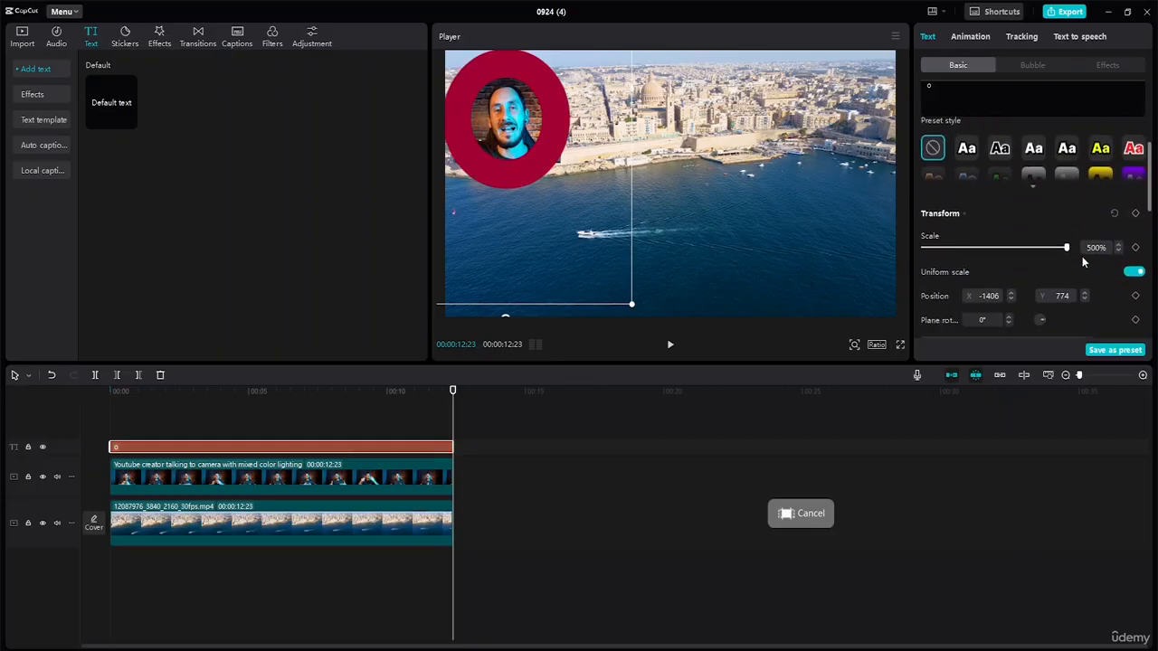
scroll(1081, 256, "down", 3)
scroll(1092, 240, "up", 5)
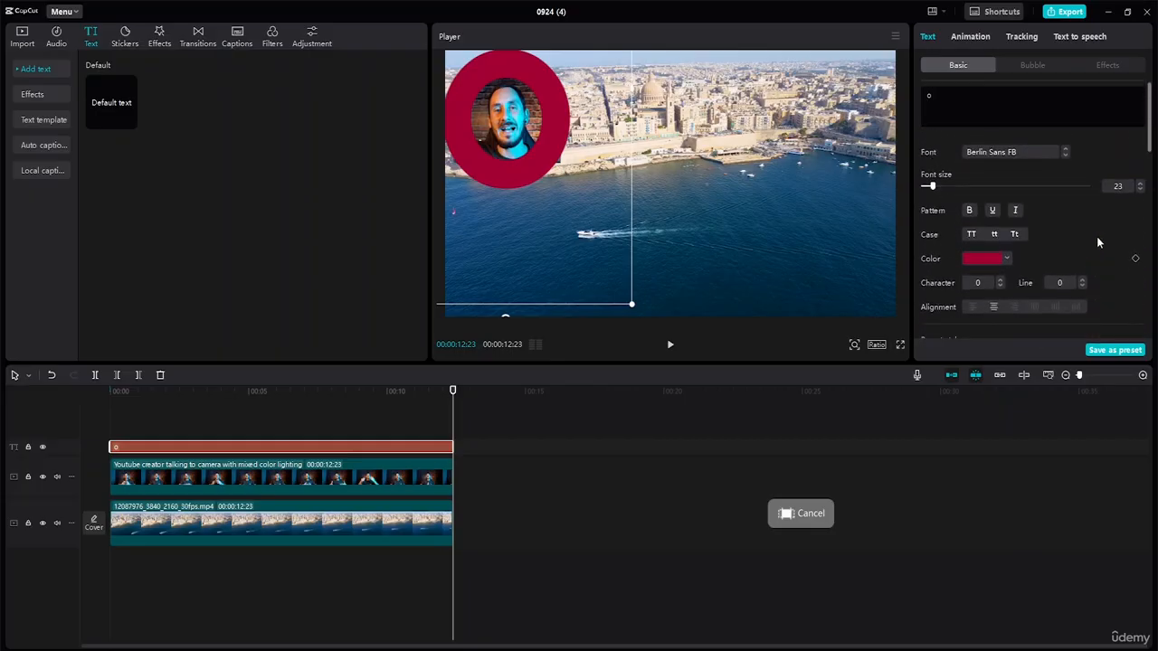
left_click_drag(1151, 117, 1154, 197)
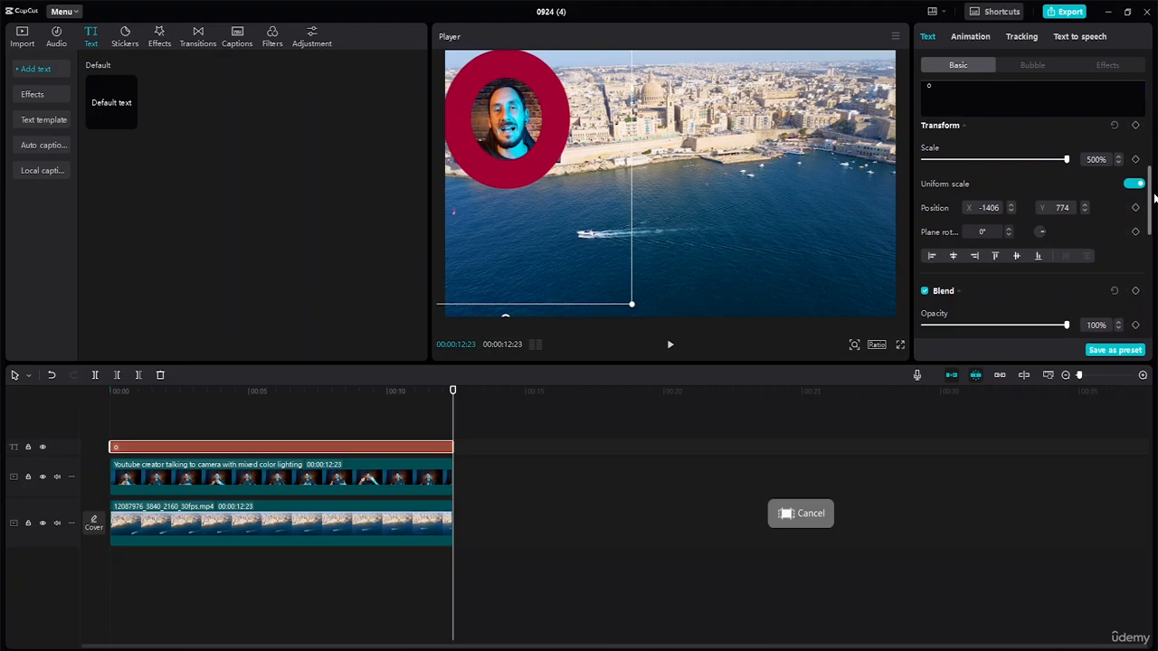
mouse_move(1066, 159)
left_mouse_down()
mouse_move(1047, 161)
mouse_move(1066, 159)
left_mouse_up()
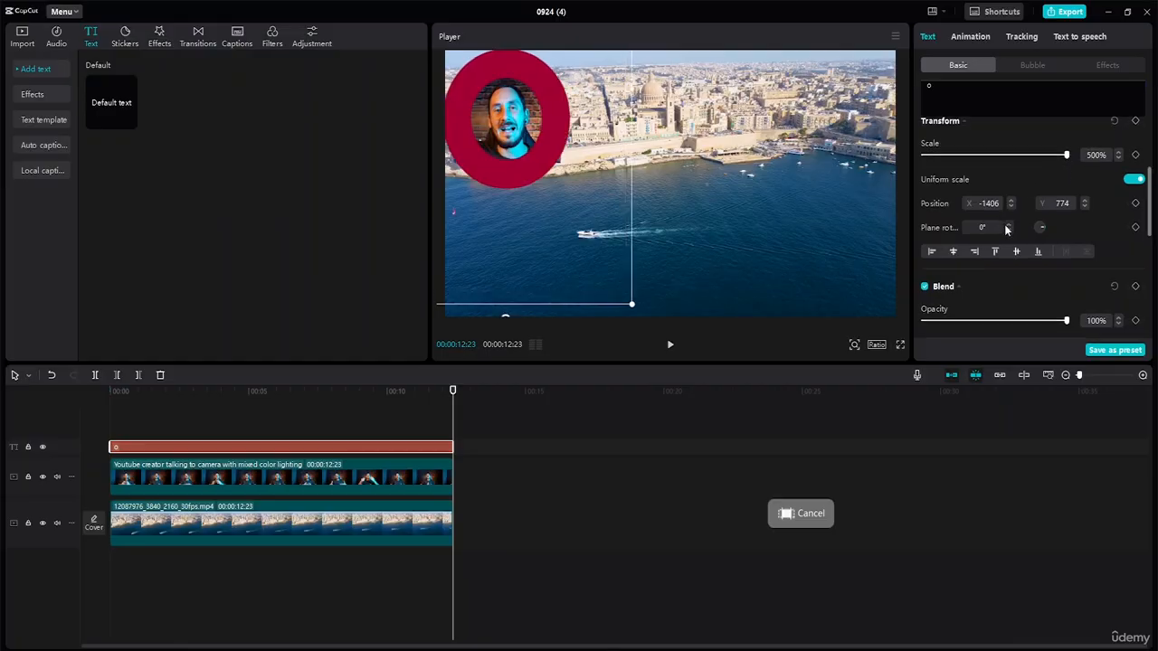
Add a black stroke with thickness 5 to the red ring
scroll(1004, 224, "down", 5)
scroll(1009, 216, "up", 6)
scroll(1025, 208, "down", 2)
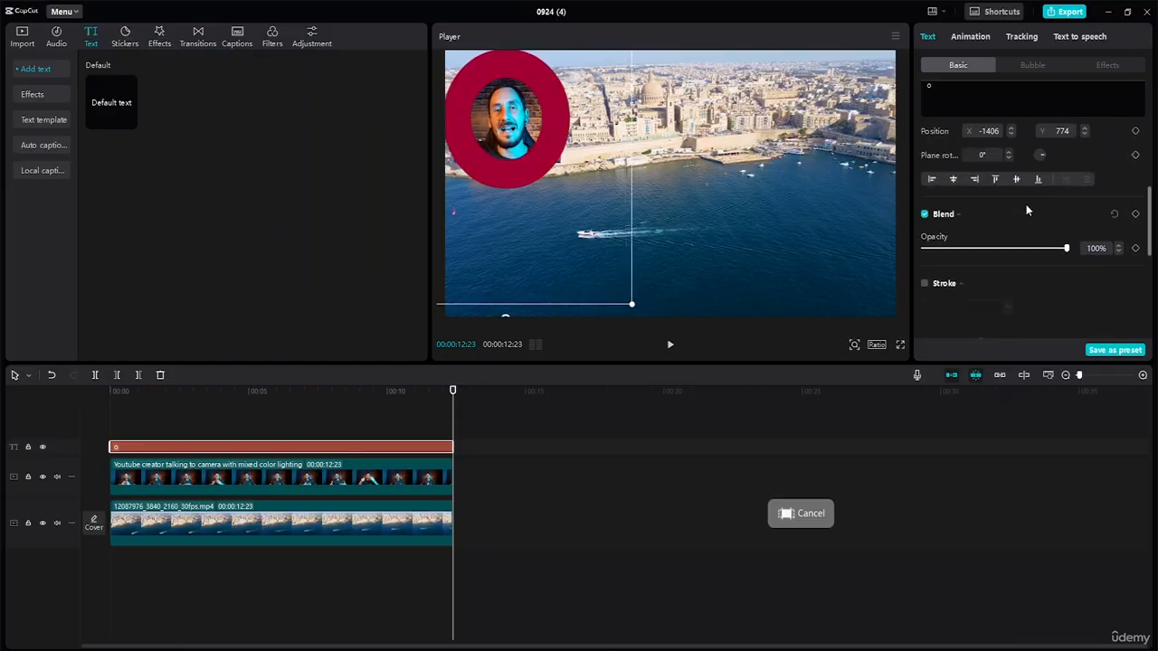
scroll(1023, 197, "up", 4)
scroll(1023, 197, "down", 8)
scroll(1029, 193, "up", 4)
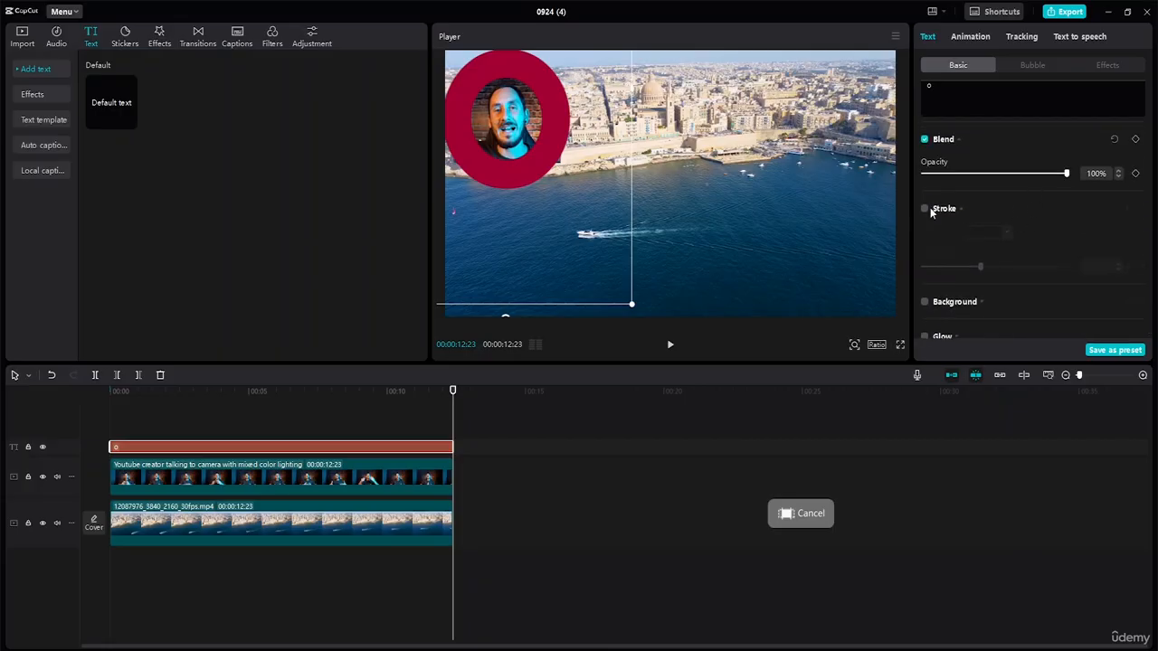
left_click(926, 208)
left_click_drag(984, 266, 931, 266)
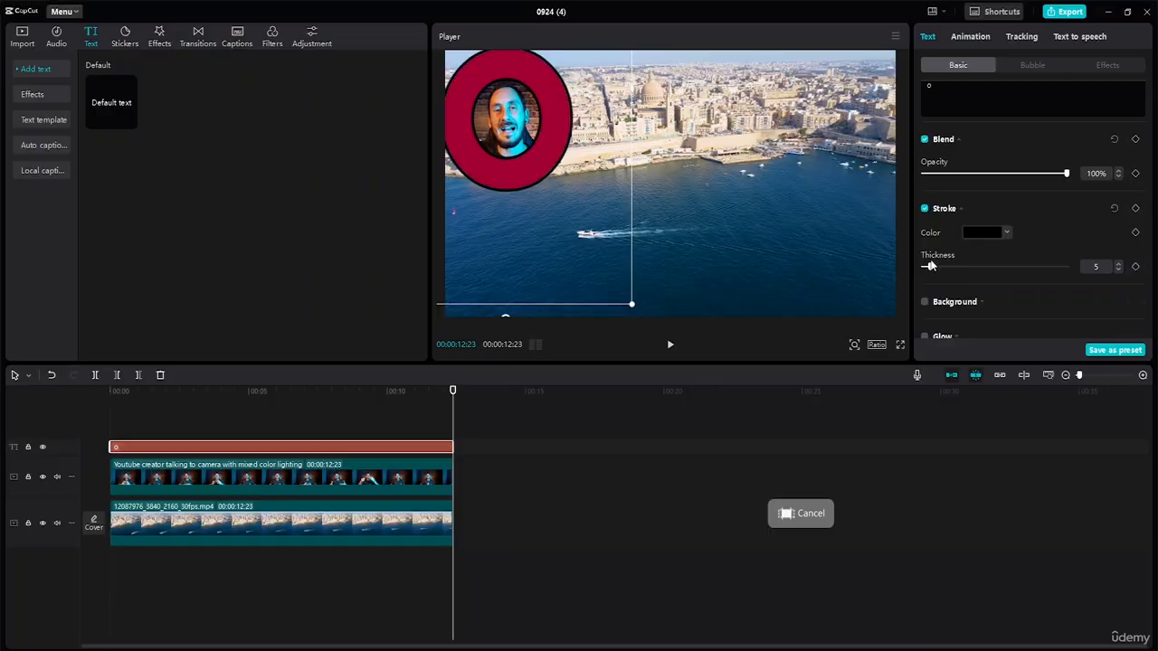
Set the letter's font size to 22, search the fonts for "futura lt pro" and apply Futura LT Pro
scroll(1034, 226, "up", 5)
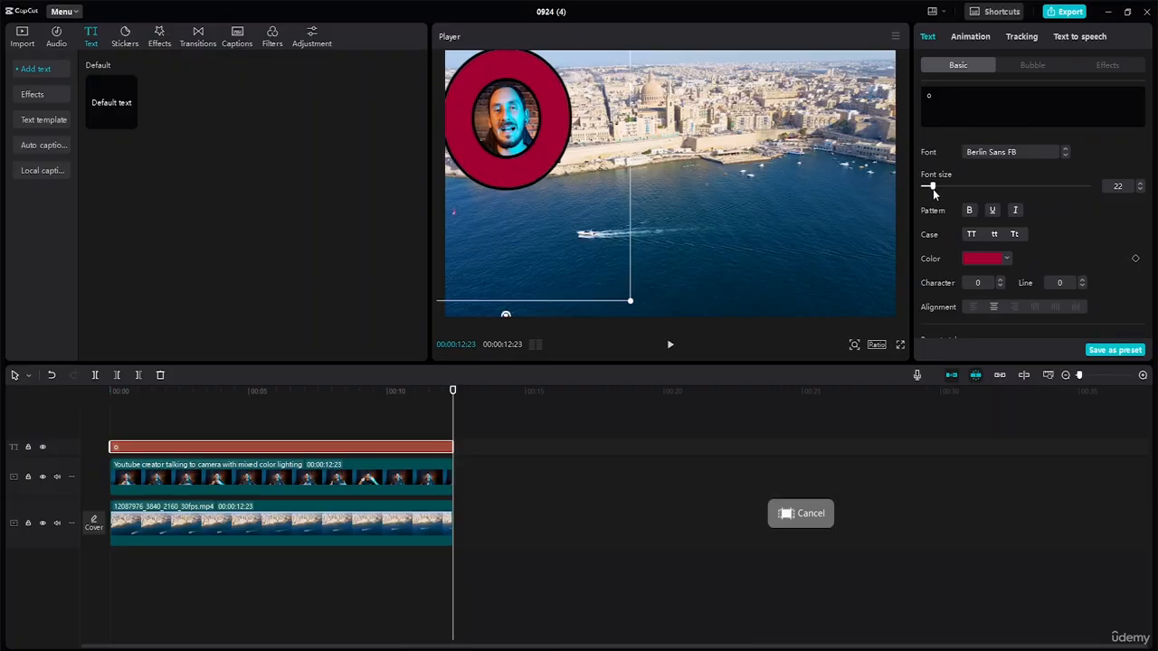
mouse_move(932, 189)
left_mouse_down()
mouse_move(944, 191)
mouse_move(933, 189)
left_mouse_up()
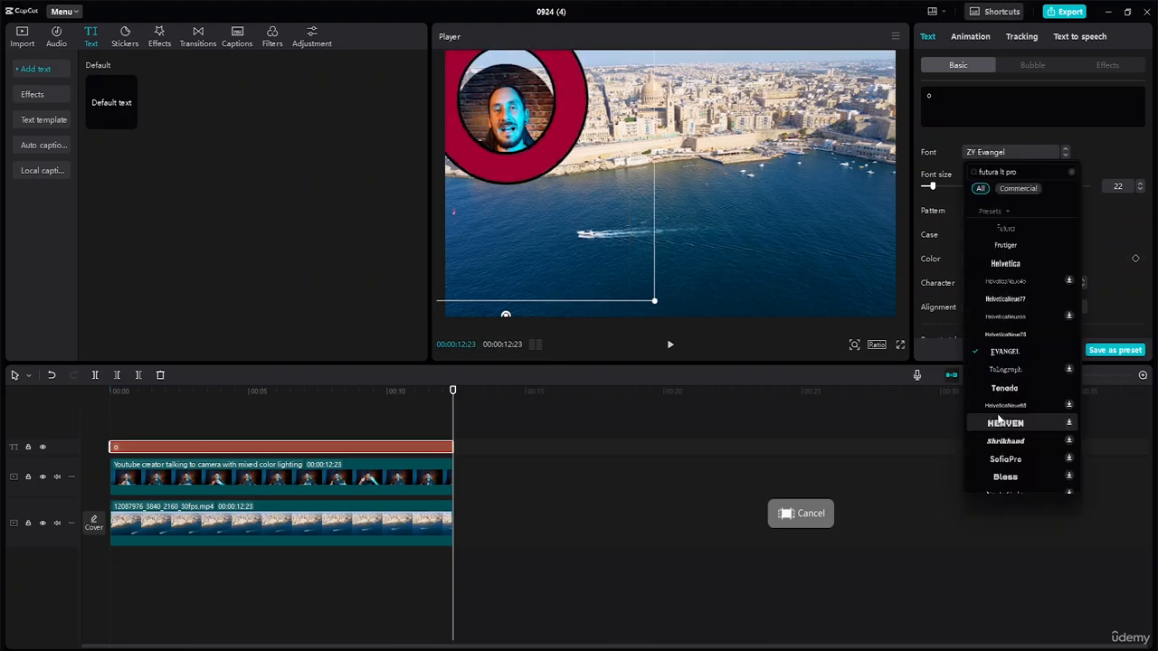
left_click(1012, 222)
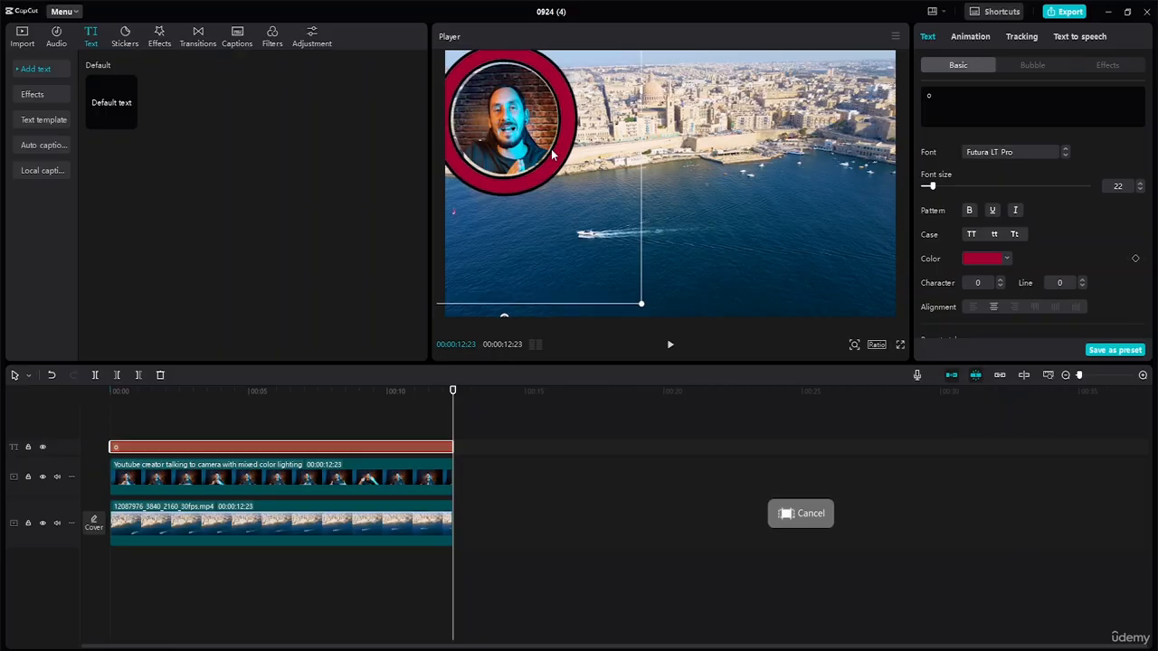
Reduce the letter's font size to 18 so the ring fits closely around the face
left_click(1140, 189)
left_click(1139, 189)
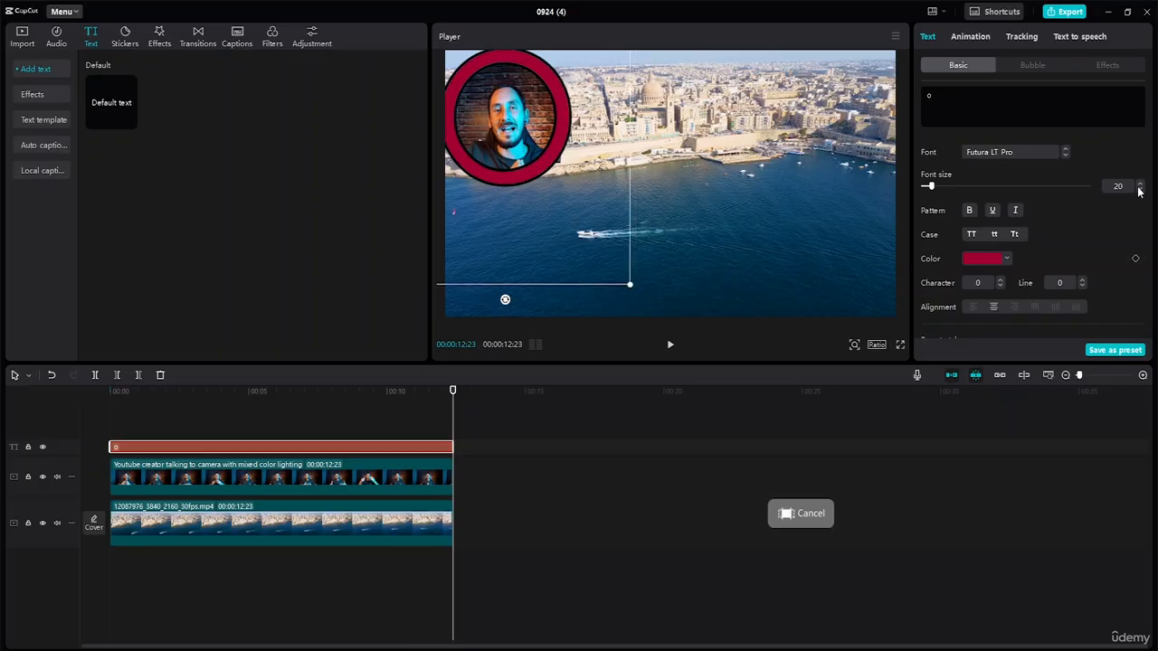
left_click(1140, 191)
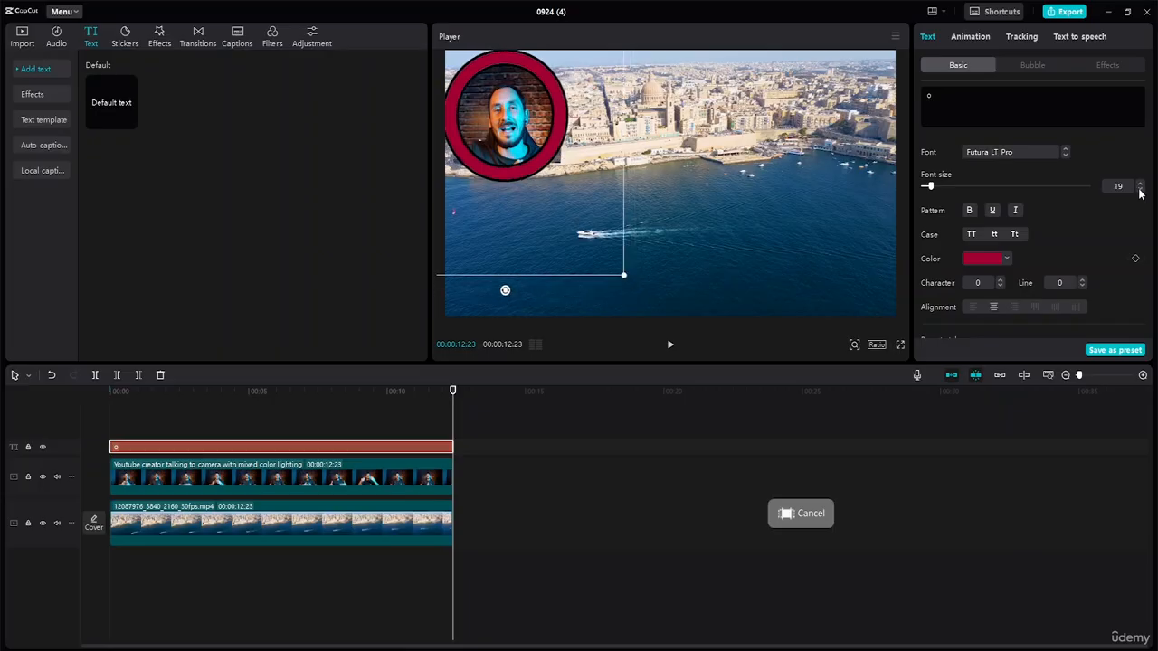
left_click(1140, 189)
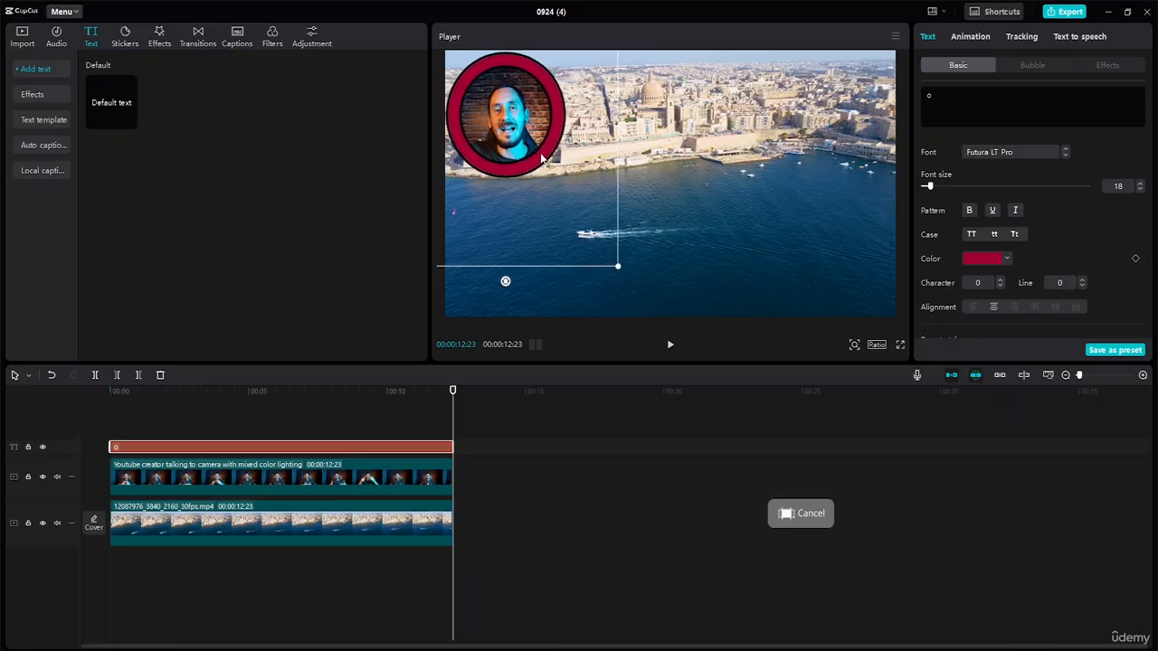
Remove the black stroke from the red ring
scroll(1016, 246, "down", 3)
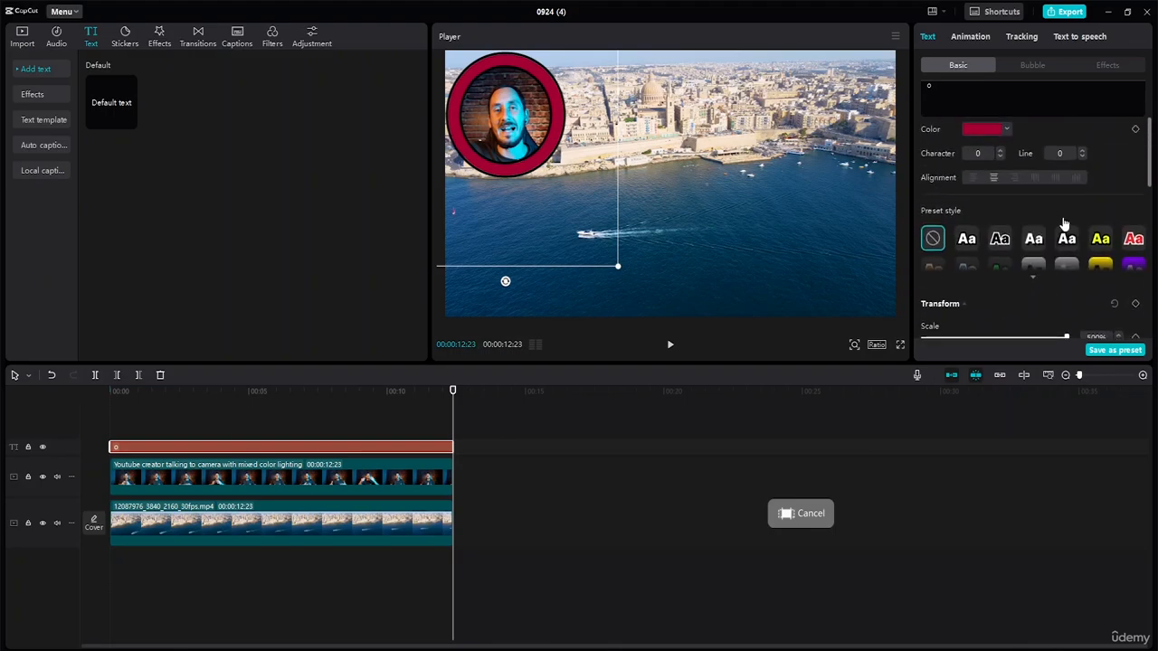
scroll(1063, 224, "down", 5)
left_click(924, 214)
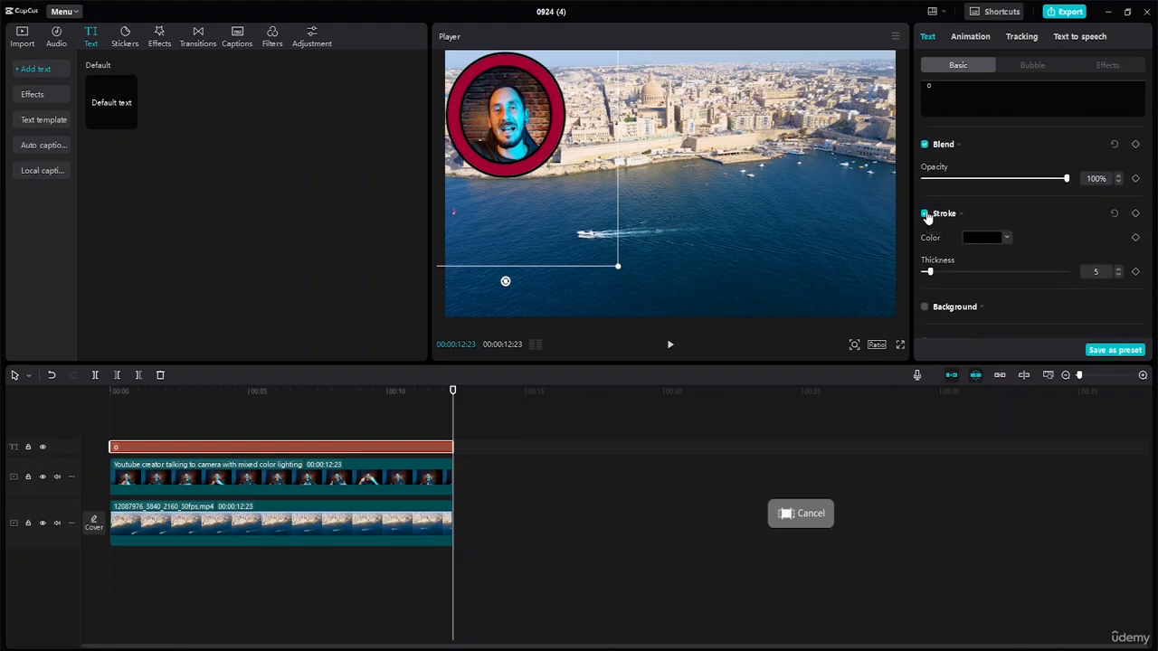
left_click(924, 214)
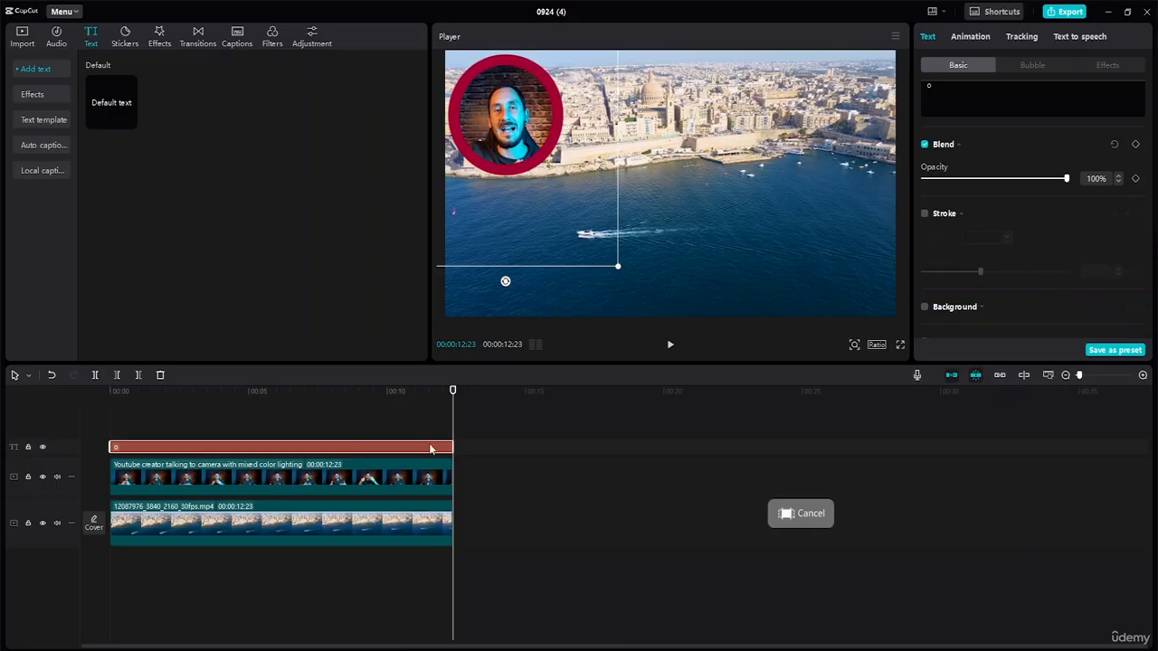
Combine the ring text layer and the talking-head clip into a compound clip
left_click(393, 415)
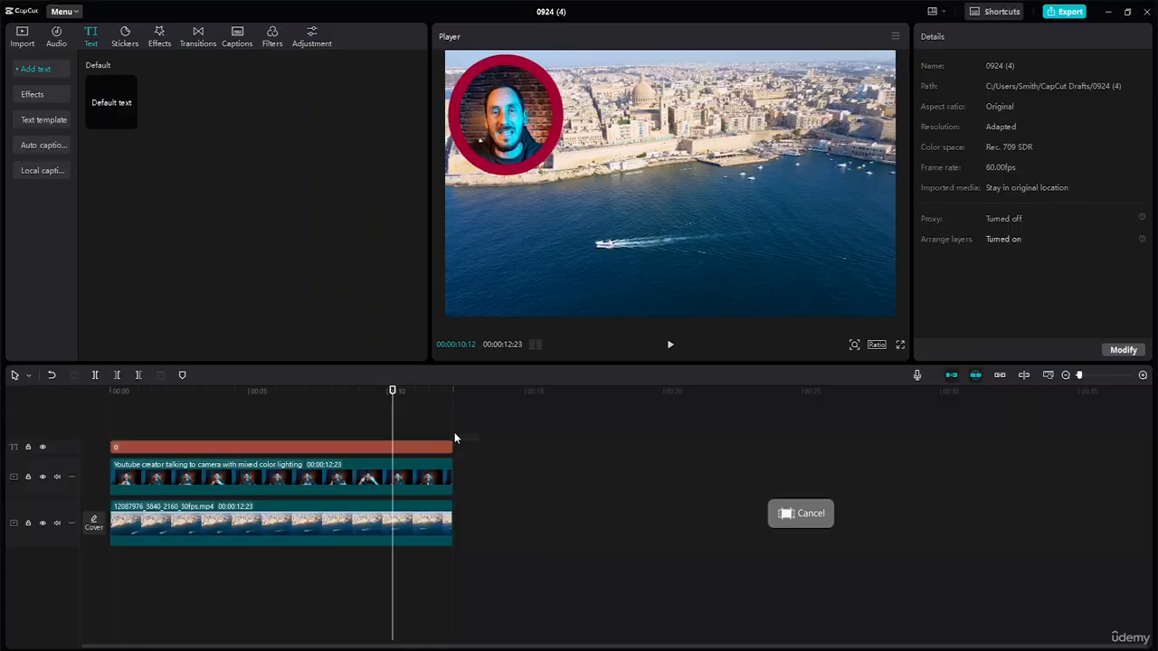
left_click_drag(454, 432, 438, 472)
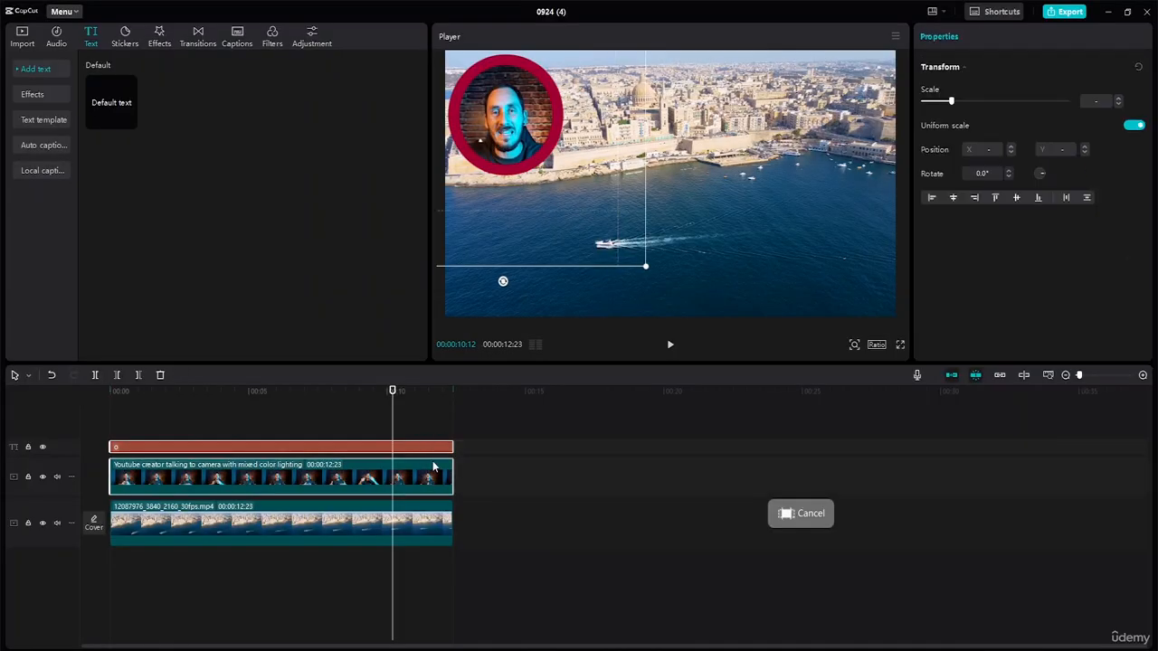
right_click(432, 460)
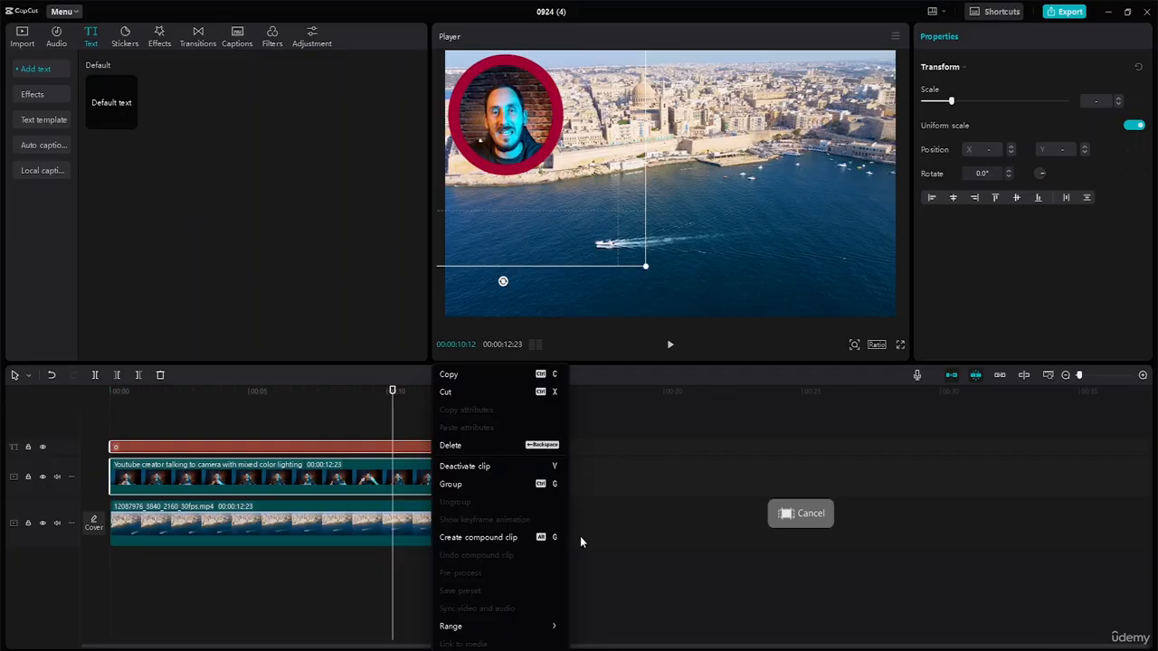
left_click(513, 538)
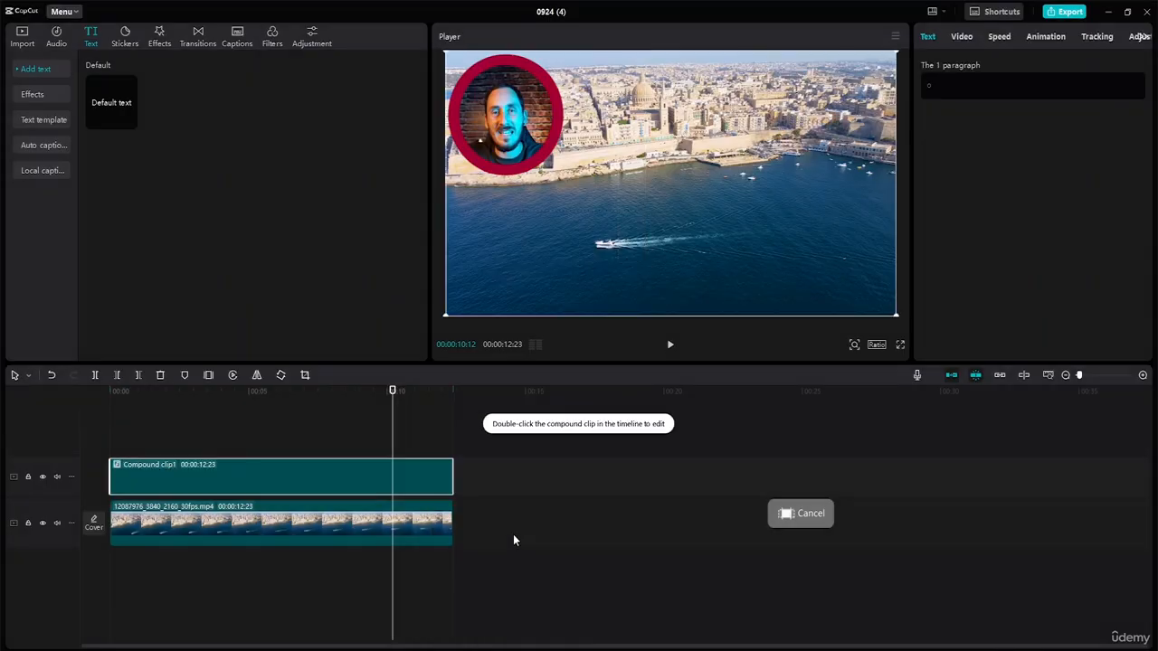
Scale the compound clip to 66% and place it in the frame's upper-left corner at about X -653, Y 270
mouse_move(515, 123)
left_mouse_down()
mouse_move(528, 135)
mouse_move(513, 120)
left_mouse_up()
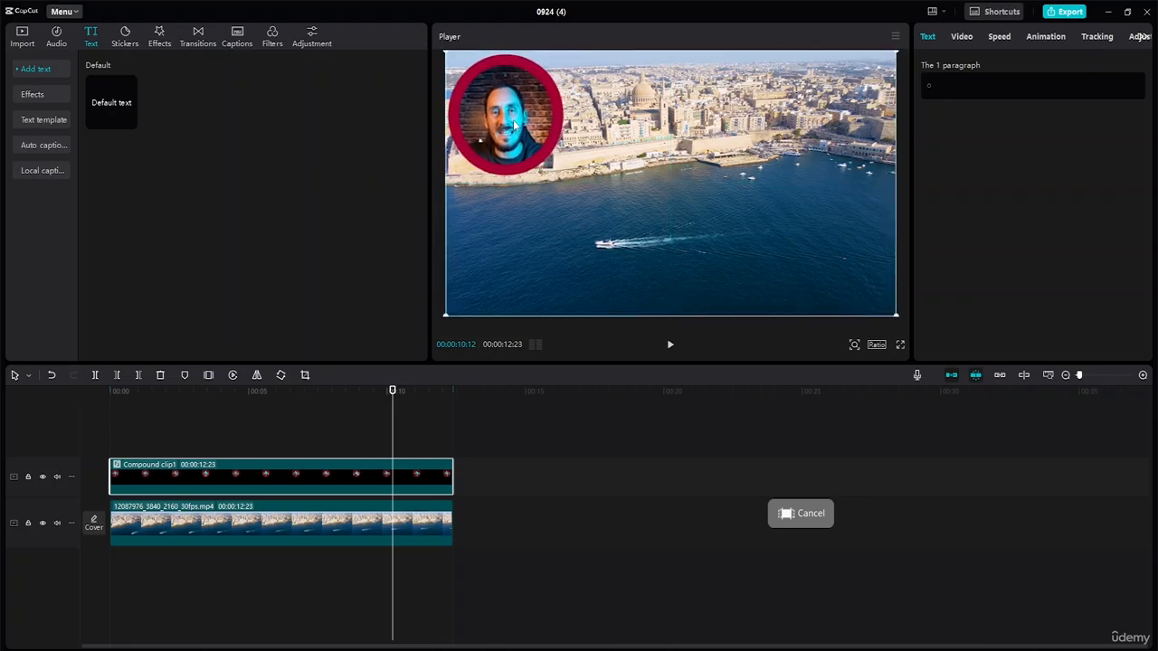
left_click(962, 38)
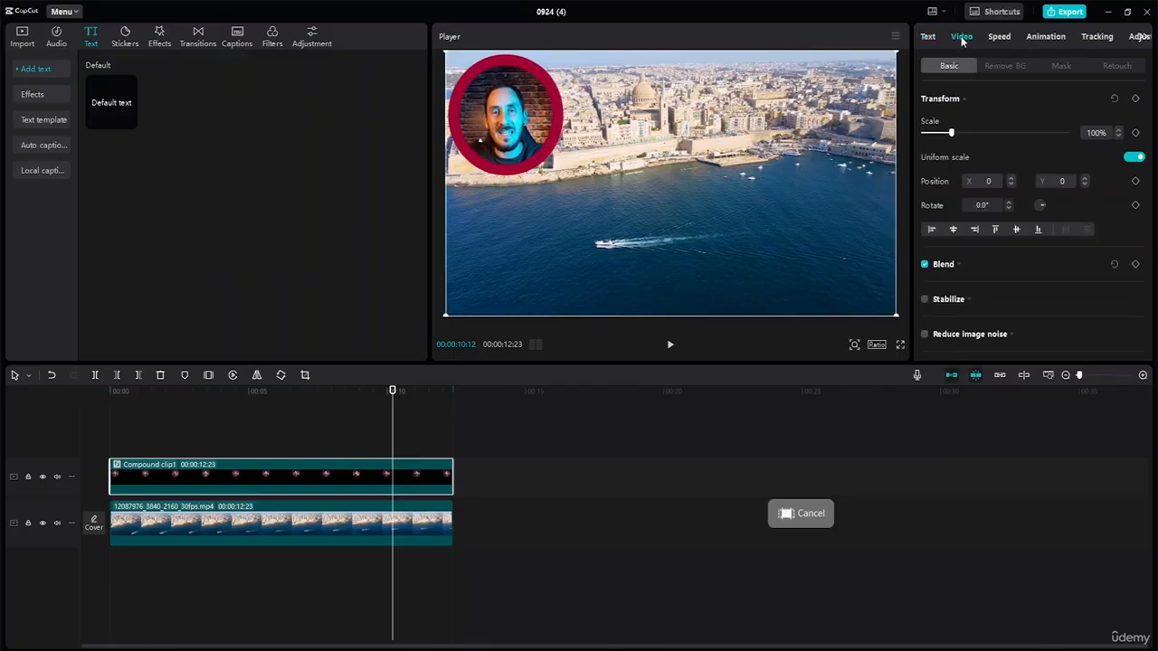
left_click_drag(951, 133, 965, 135)
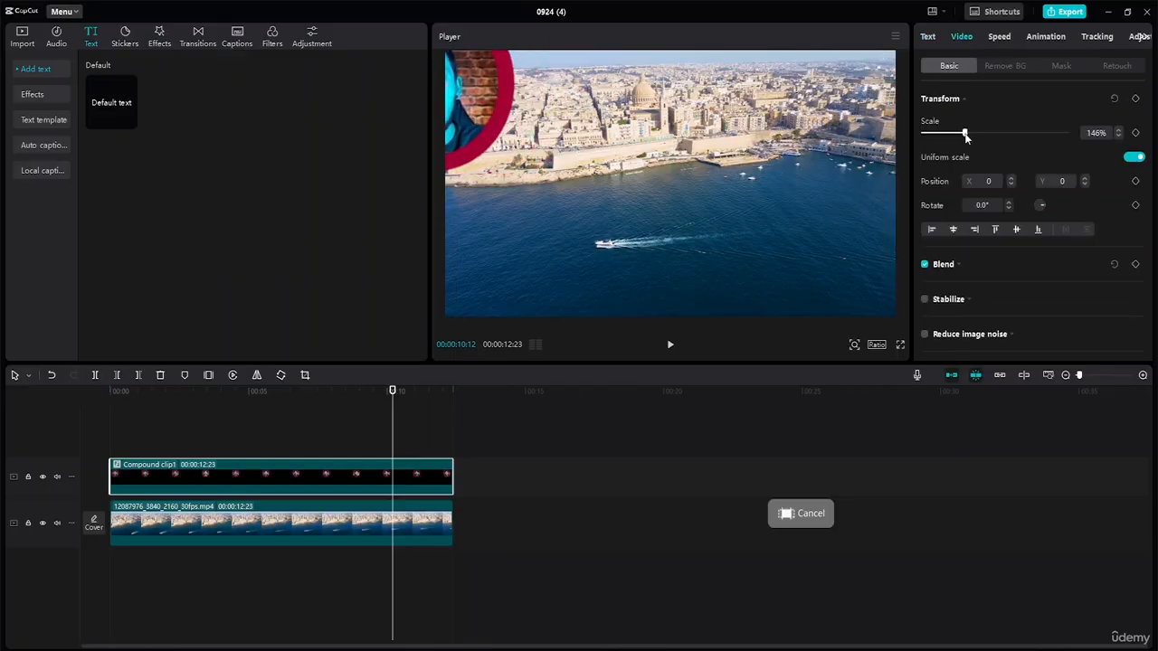
left_click_drag(481, 90, 584, 140)
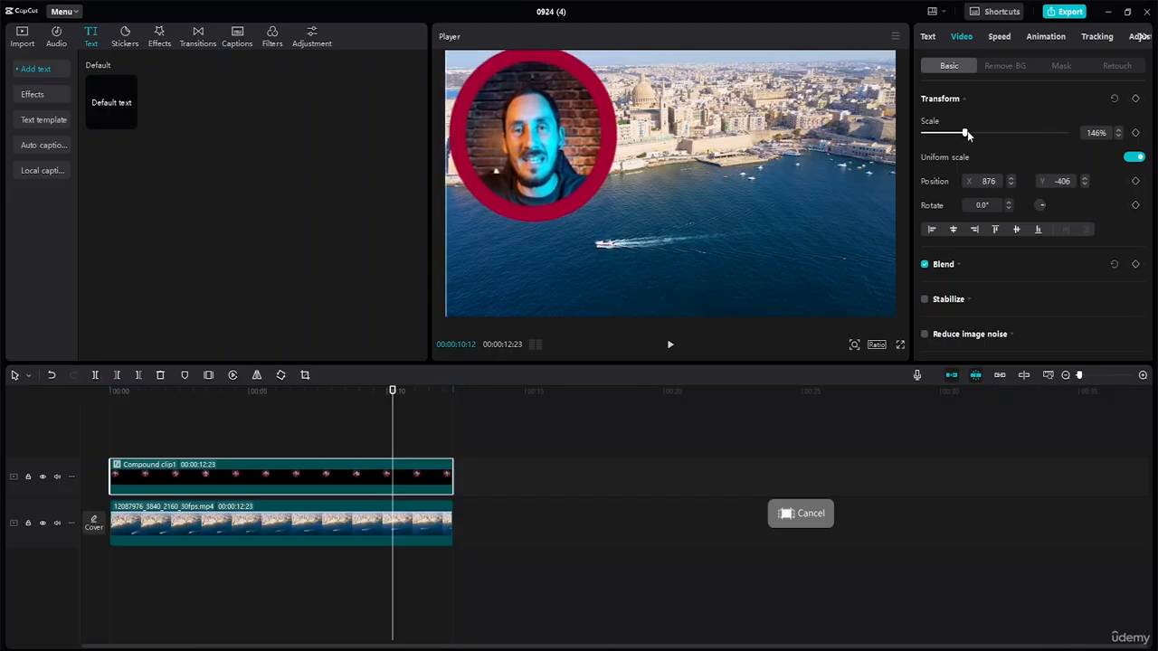
left_click_drag(967, 136, 946, 131)
left_click_drag(672, 199, 848, 276)
left_click_drag(848, 275, 495, 102)
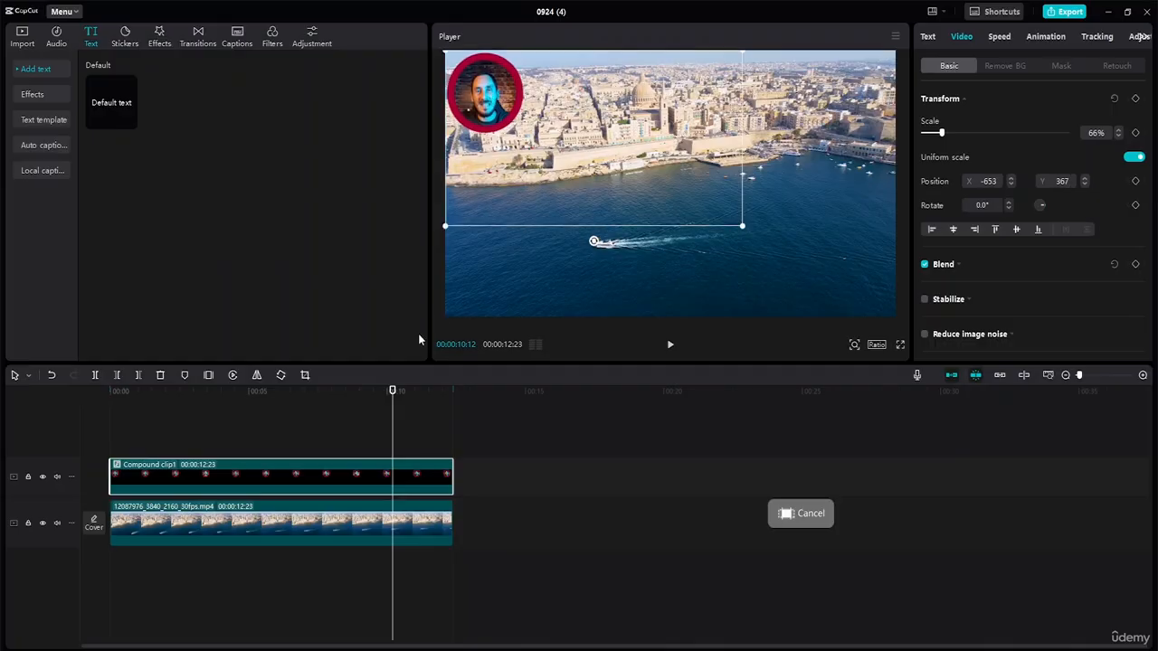
left_click_drag(394, 390, 50, 348)
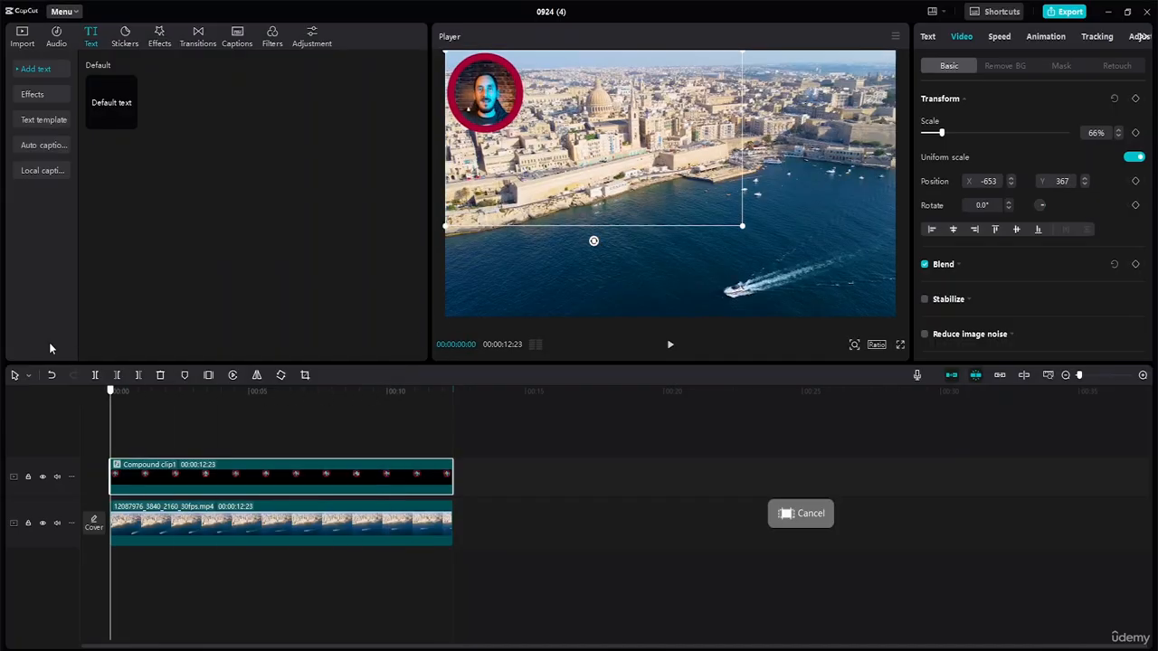
left_click_drag(495, 103, 495, 115)
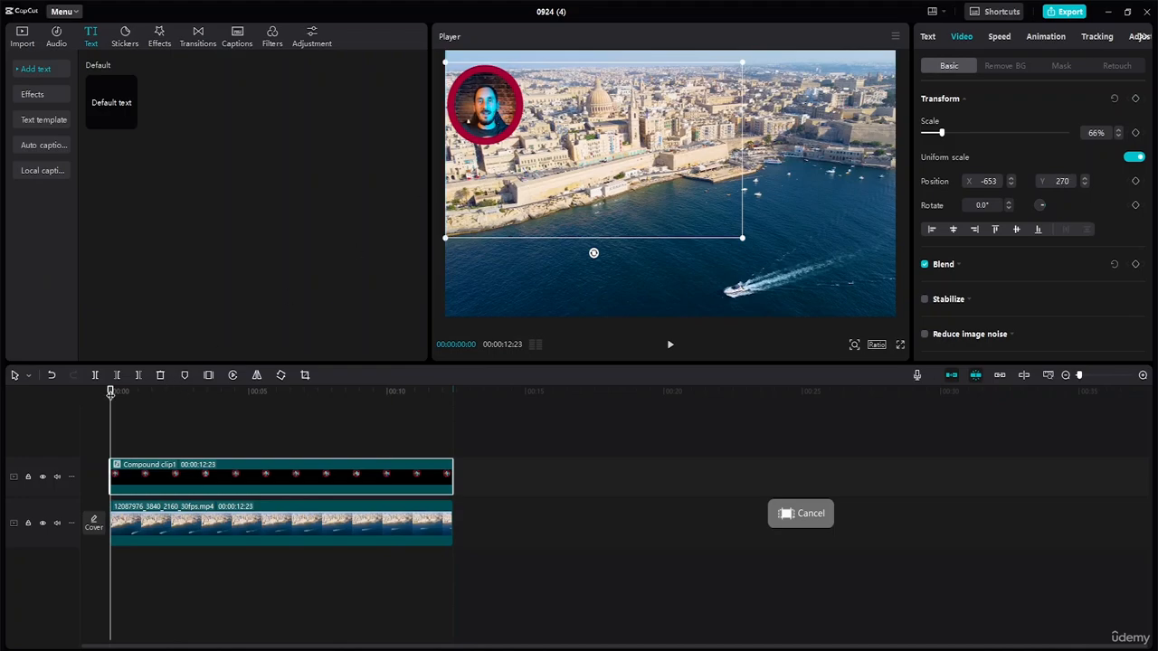
Add an opacity keyframe to the compound clip and move it to the start of the clip
left_click_drag(110, 394, 136, 402)
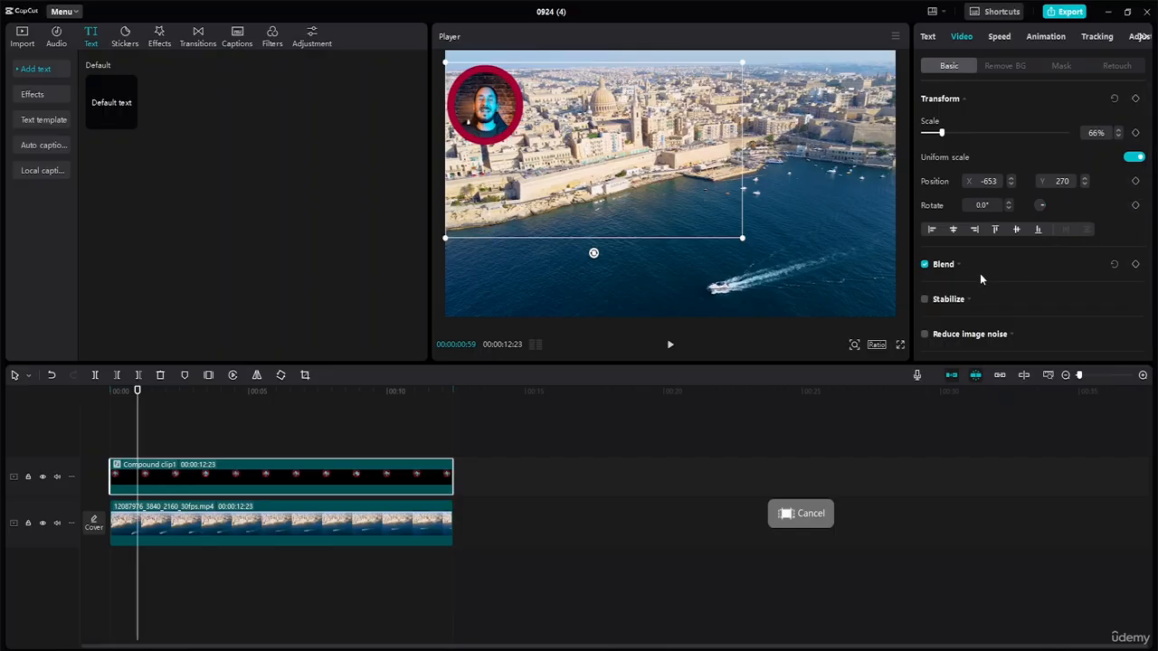
left_click(945, 265)
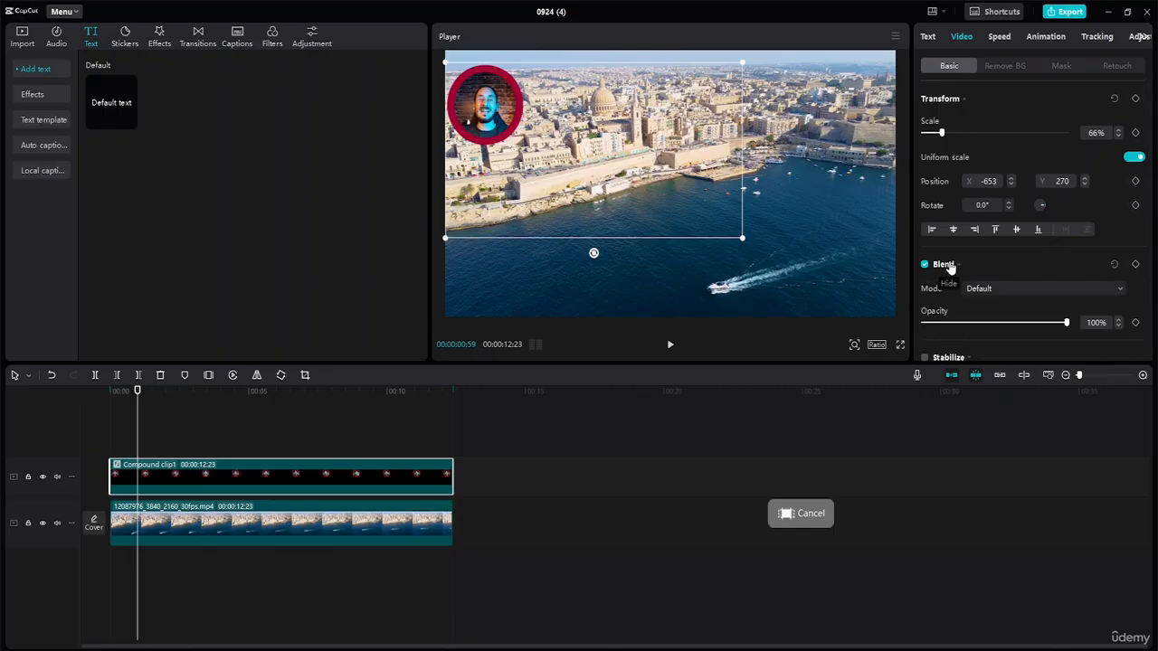
left_click(1135, 323)
left_click_drag(138, 391, 170, 395)
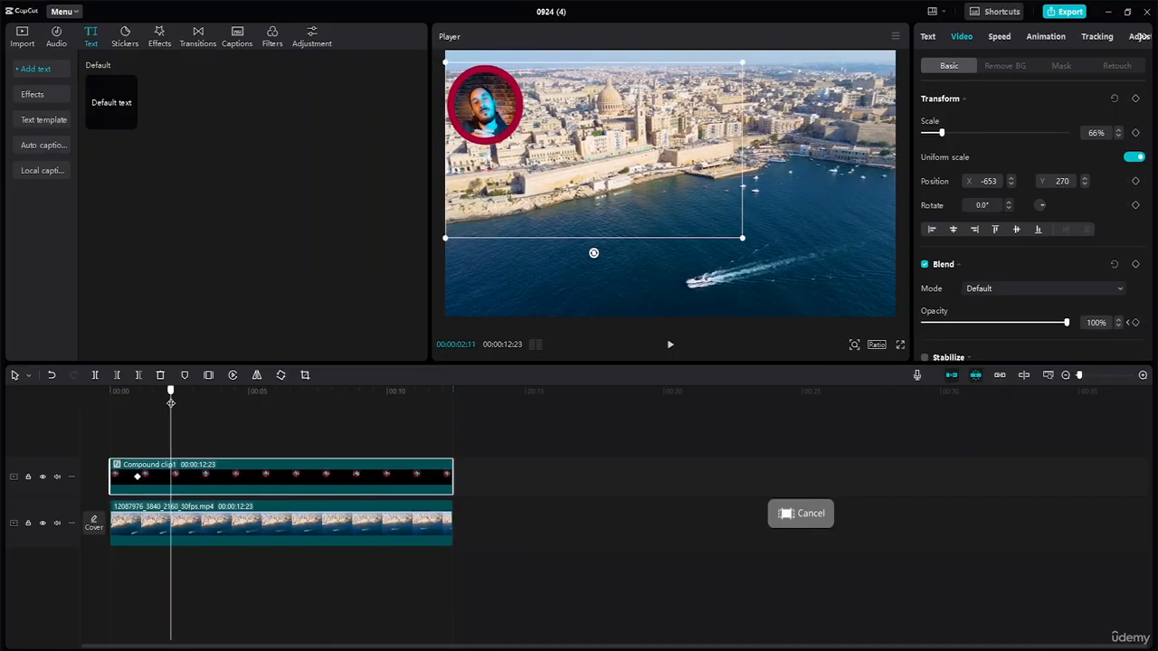
left_click(136, 477)
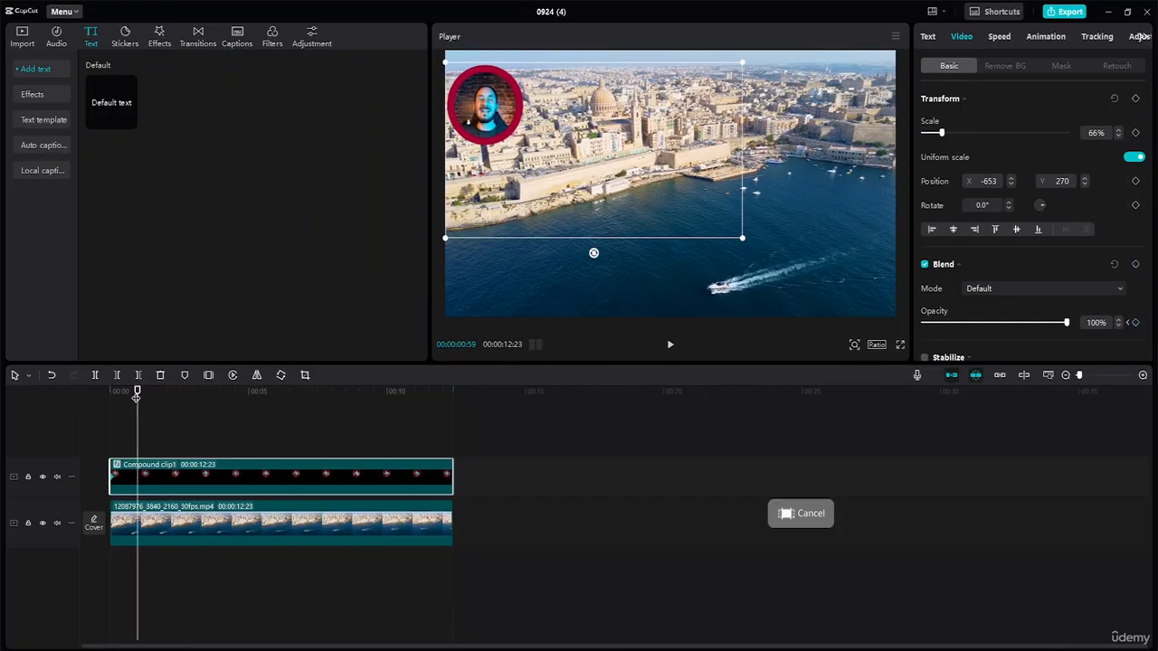
Add opacity keyframes to the compound clip at 00:00:00:52, 00:00:10:59 and the clip's end
left_click_drag(136, 396, 134, 394)
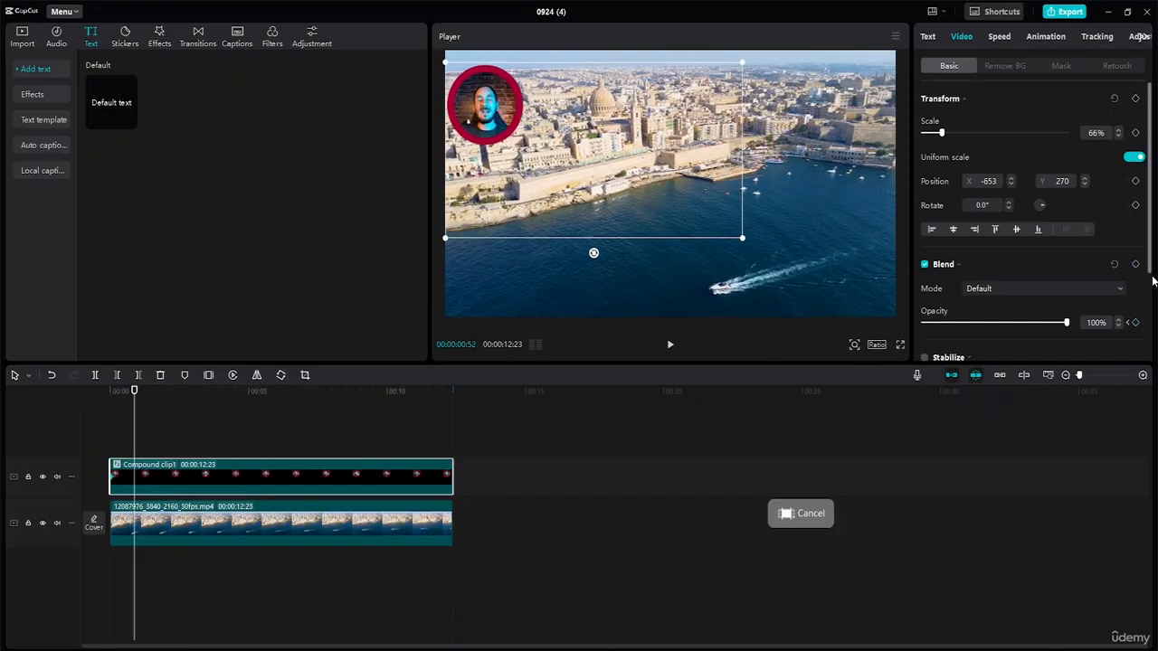
left_click(1134, 322)
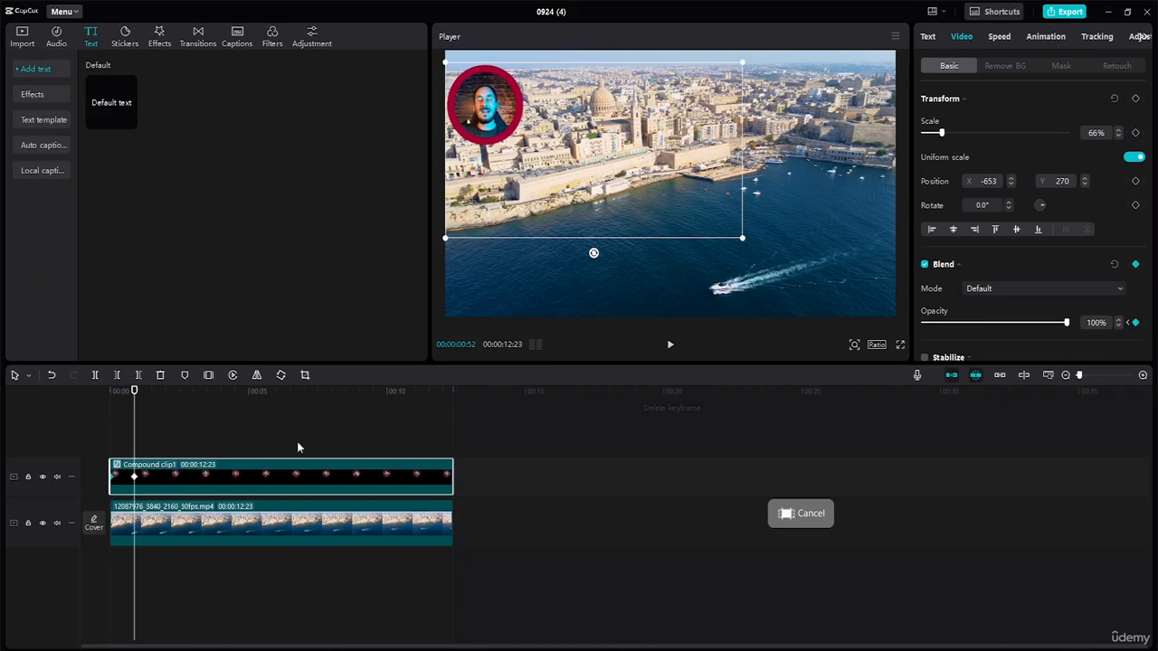
left_click_drag(133, 392, 414, 452)
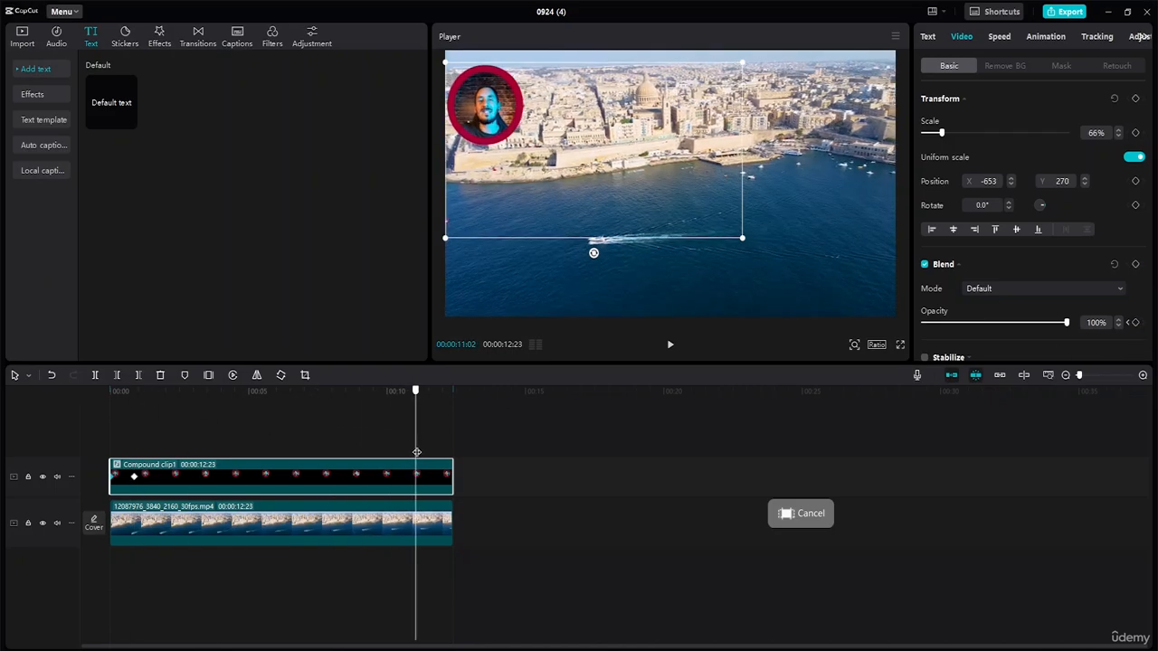
left_click(1136, 265)
left_click_drag(415, 394, 456, 411)
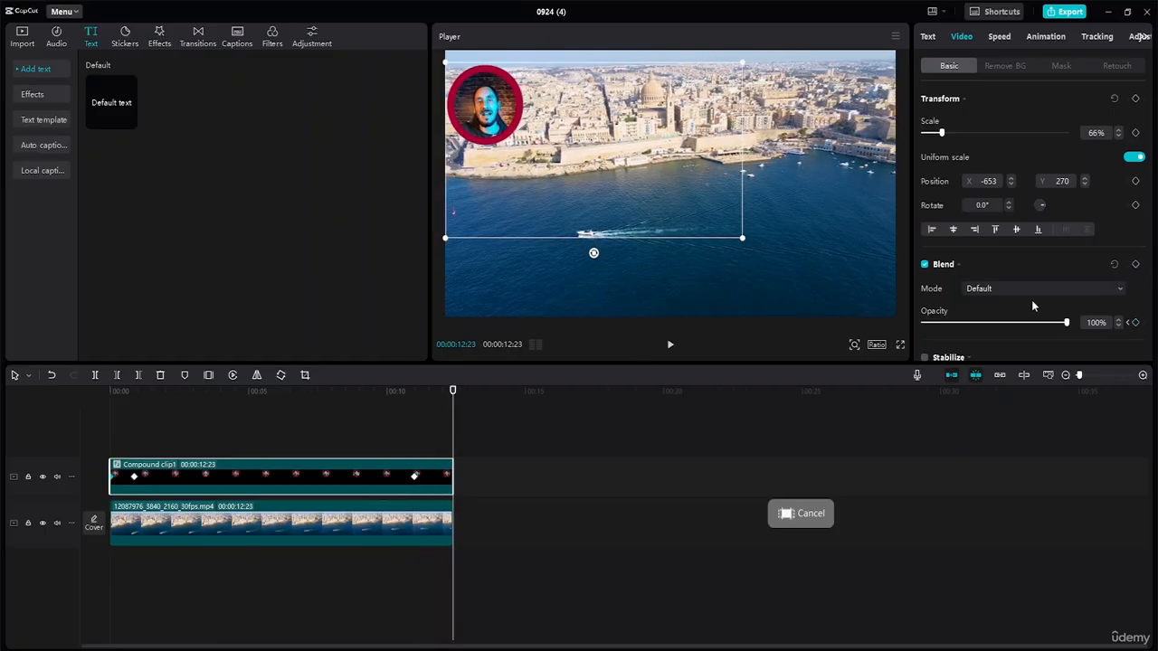
left_click(1136, 265)
Set the compound clip's opacity to 0% at its first and last keyframes to fade the overlay in and out
left_click_drag(455, 391, 101, 391)
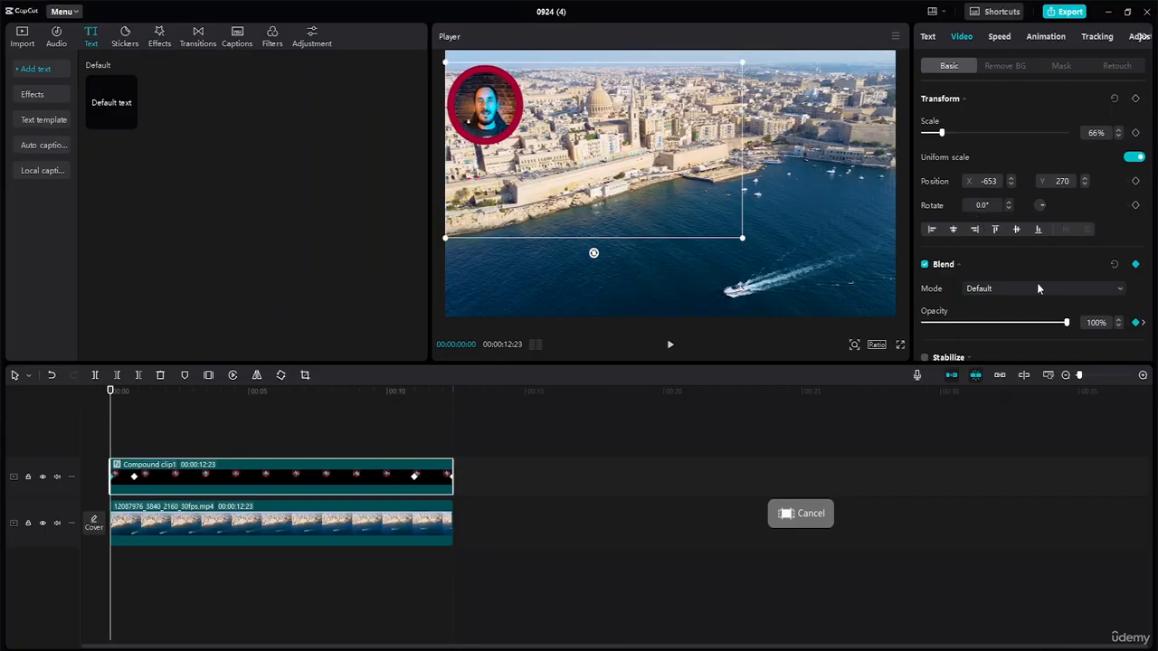
left_click_drag(1067, 328, 798, 319)
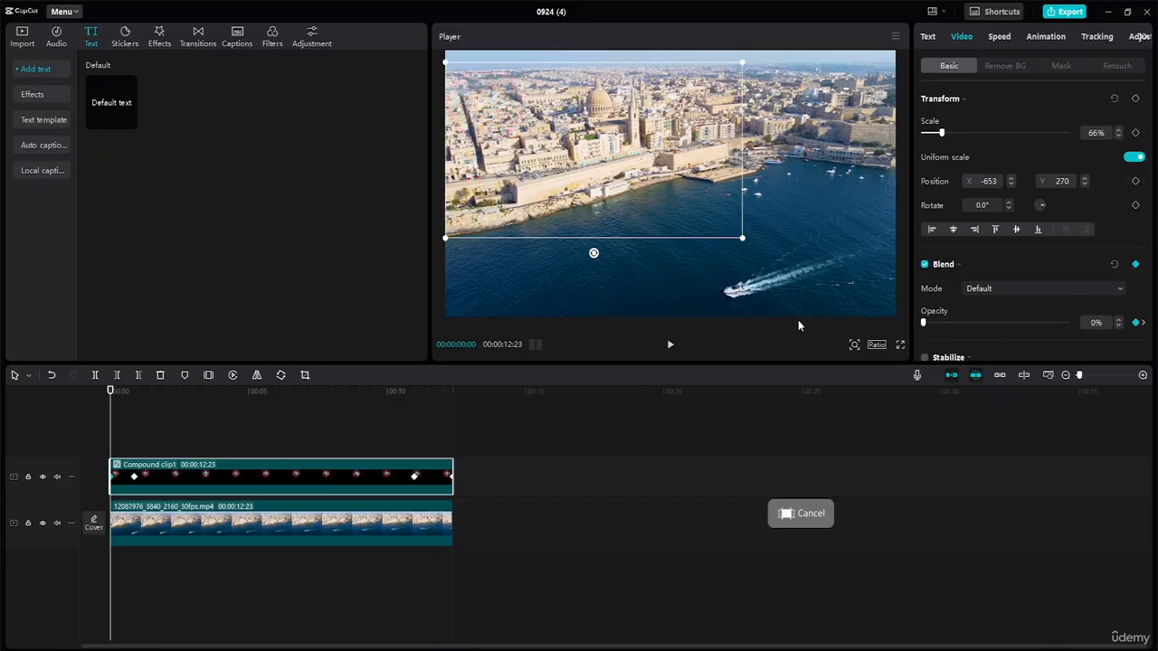
left_click(134, 476)
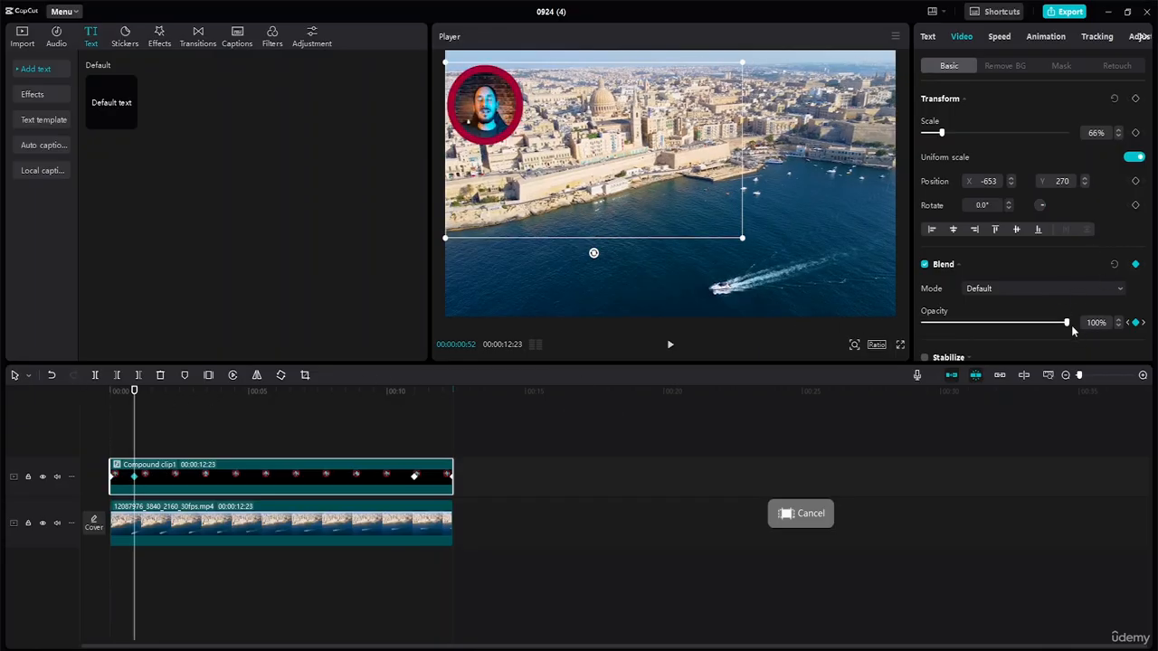
left_click_drag(135, 392, 176, 391)
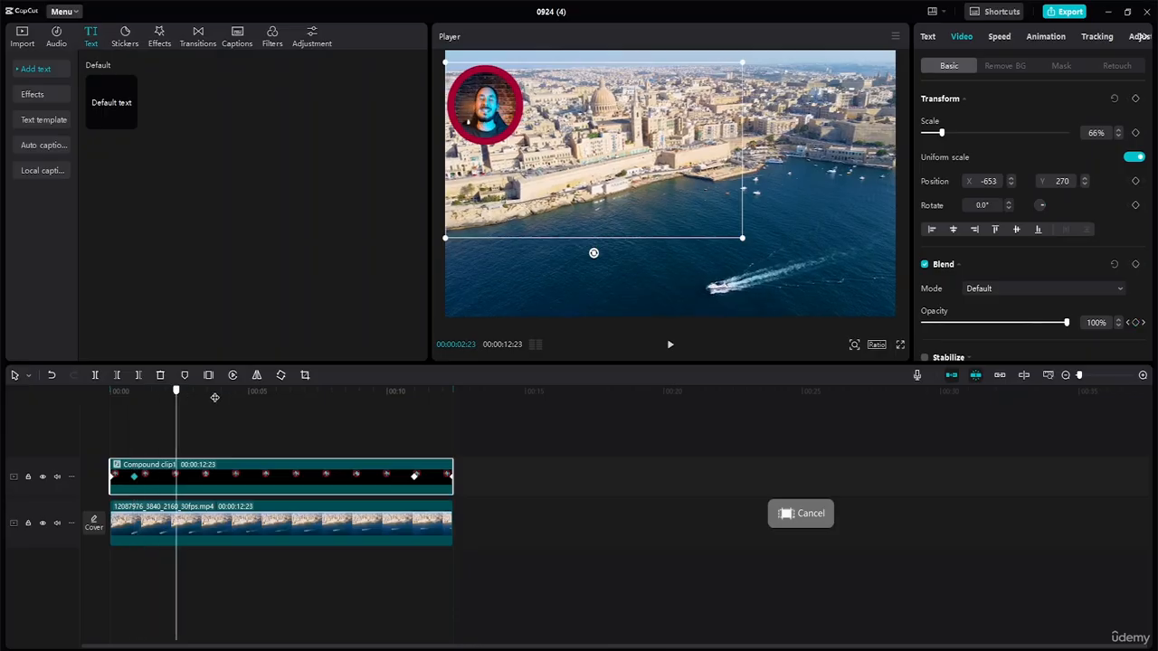
left_click(416, 421)
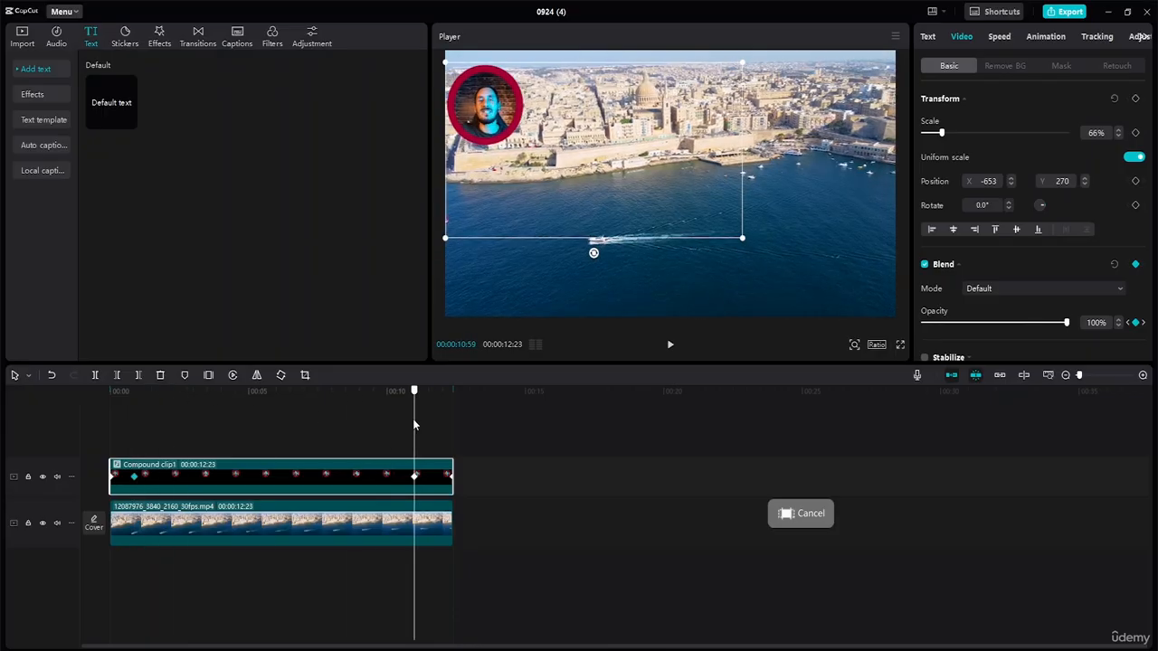
left_click_drag(413, 419, 453, 438)
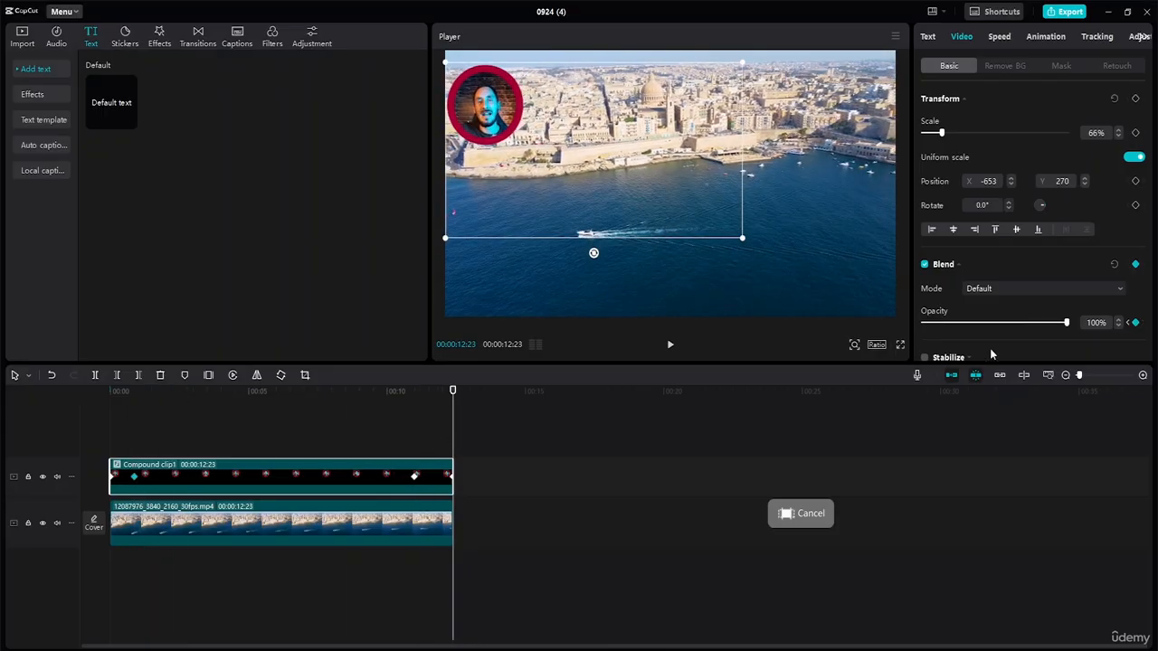
left_click_drag(1066, 323, 810, 362)
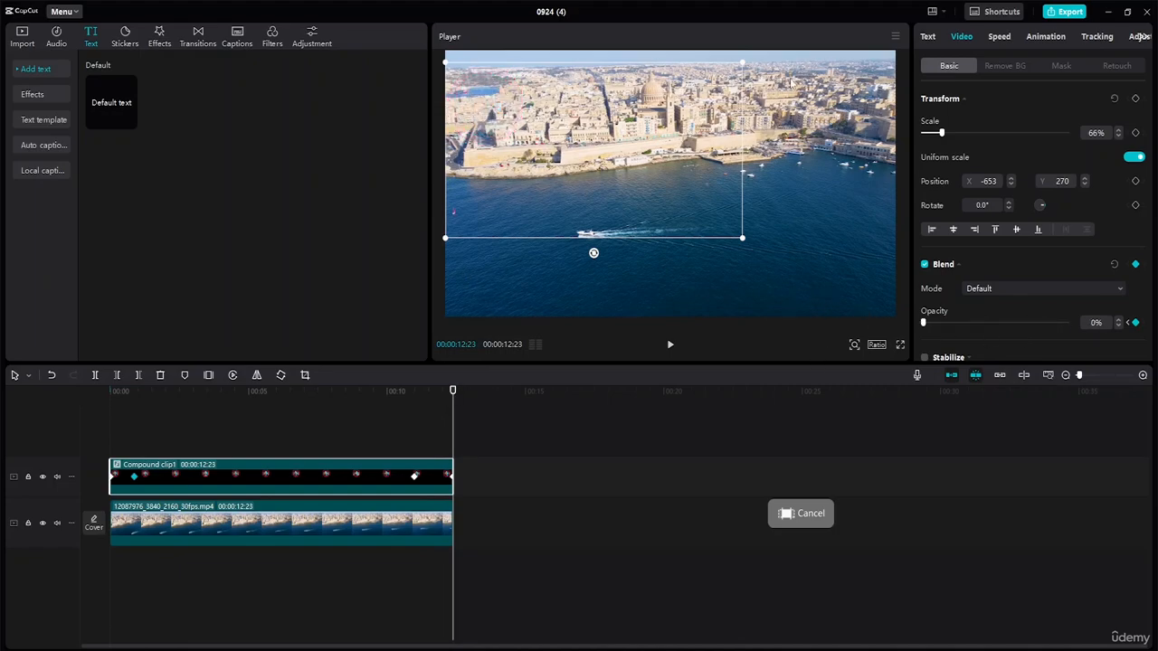
Add a position keyframe at 00:00:00:52 with the overlay at about X -653, Y 259, and preview the opening
left_click_drag(455, 398, 49, 387)
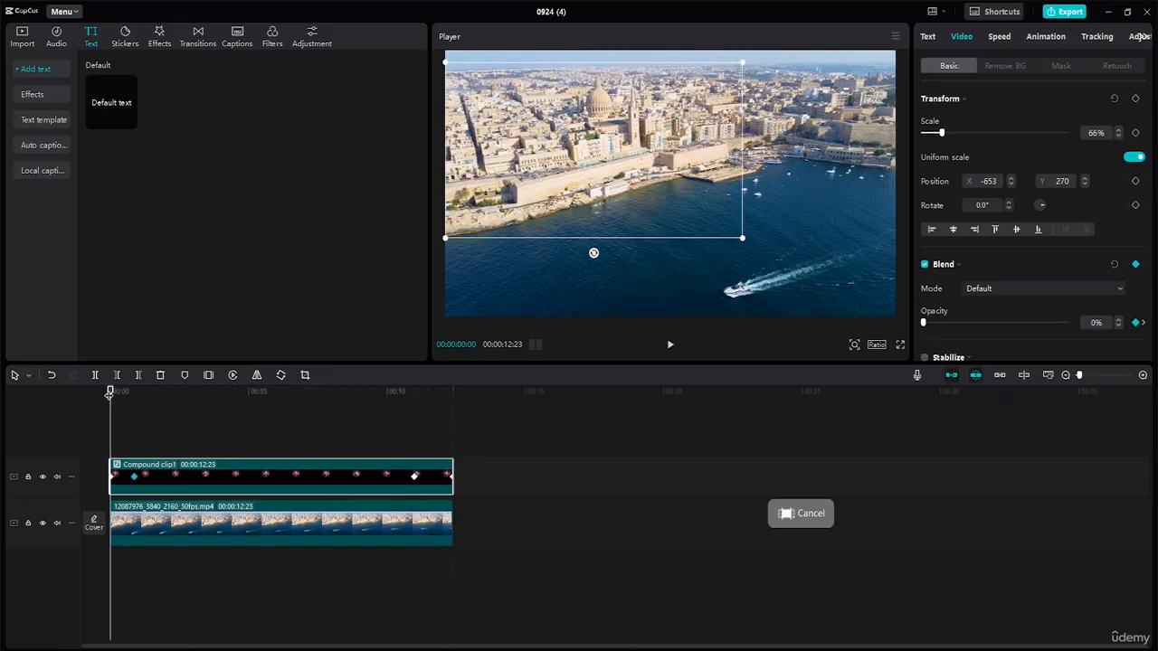
left_click_drag(110, 394, 136, 400)
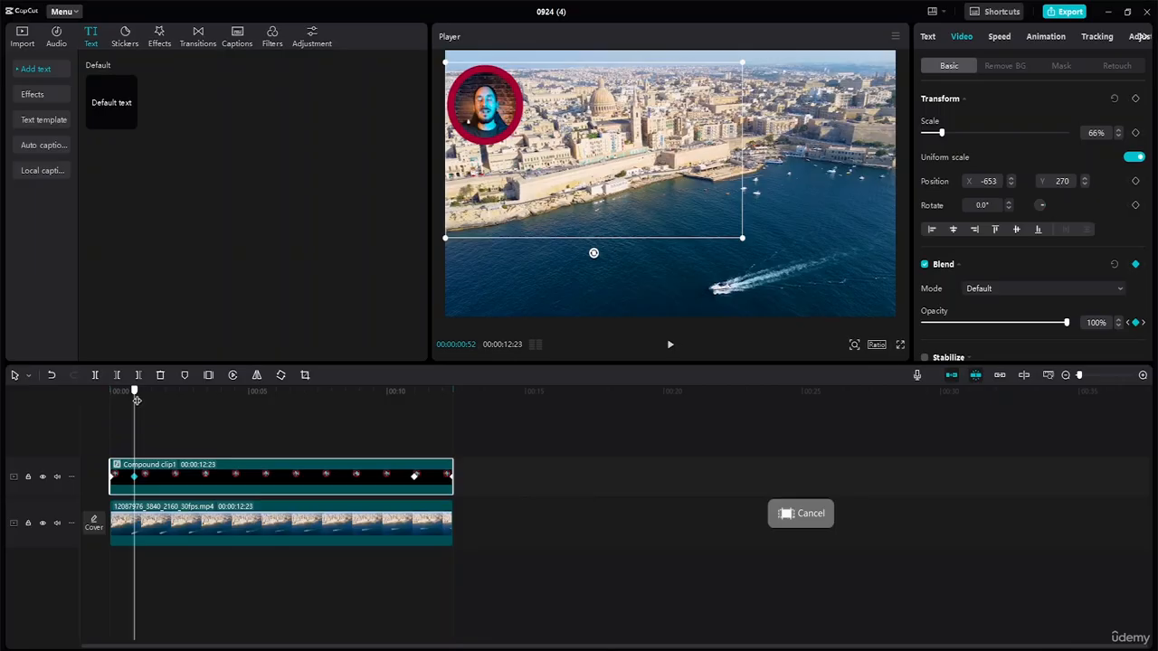
left_click(1135, 181)
left_click(1011, 178)
left_click(1011, 178)
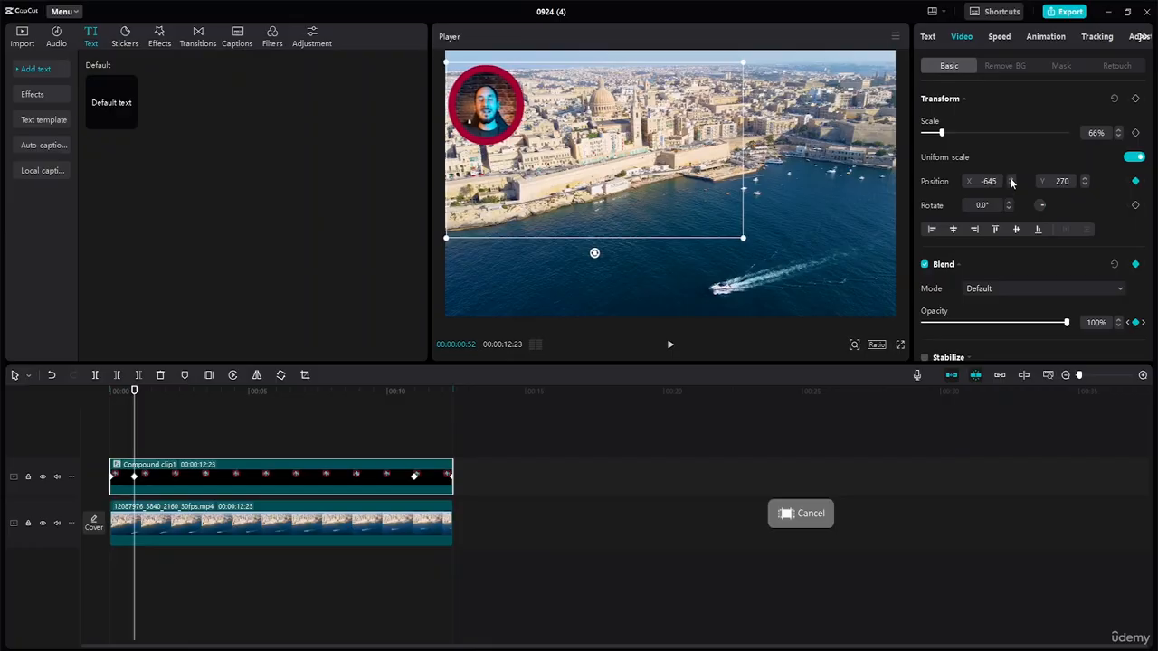
left_click_drag(1011, 183, 1011, 181)
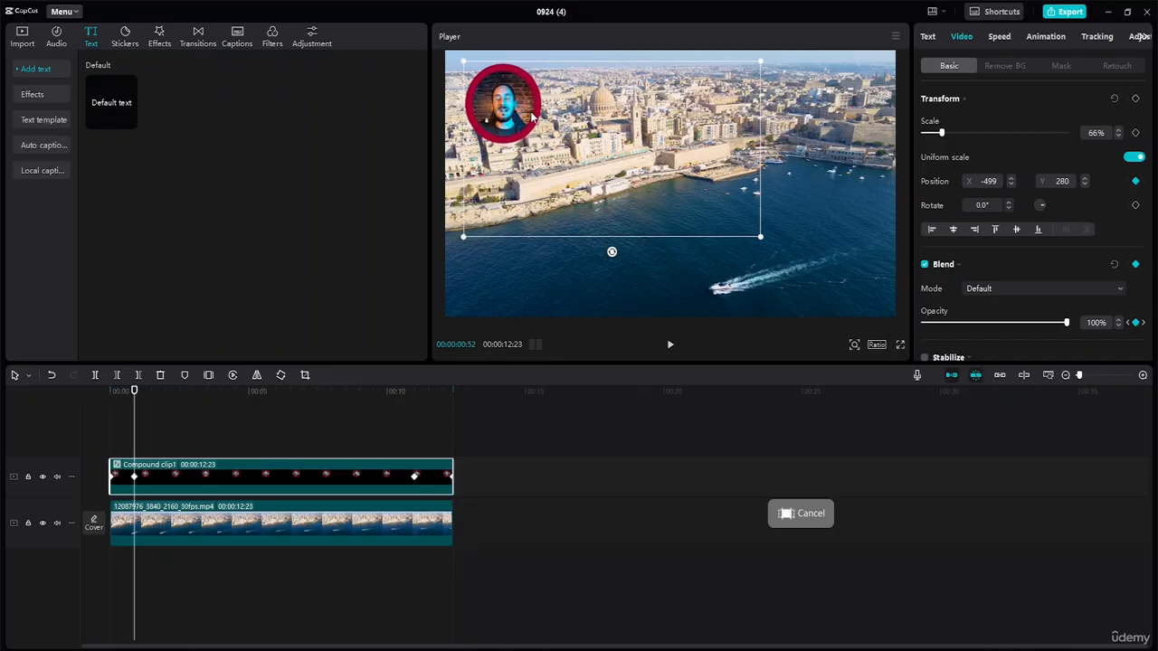
left_click_drag(534, 116, 494, 112)
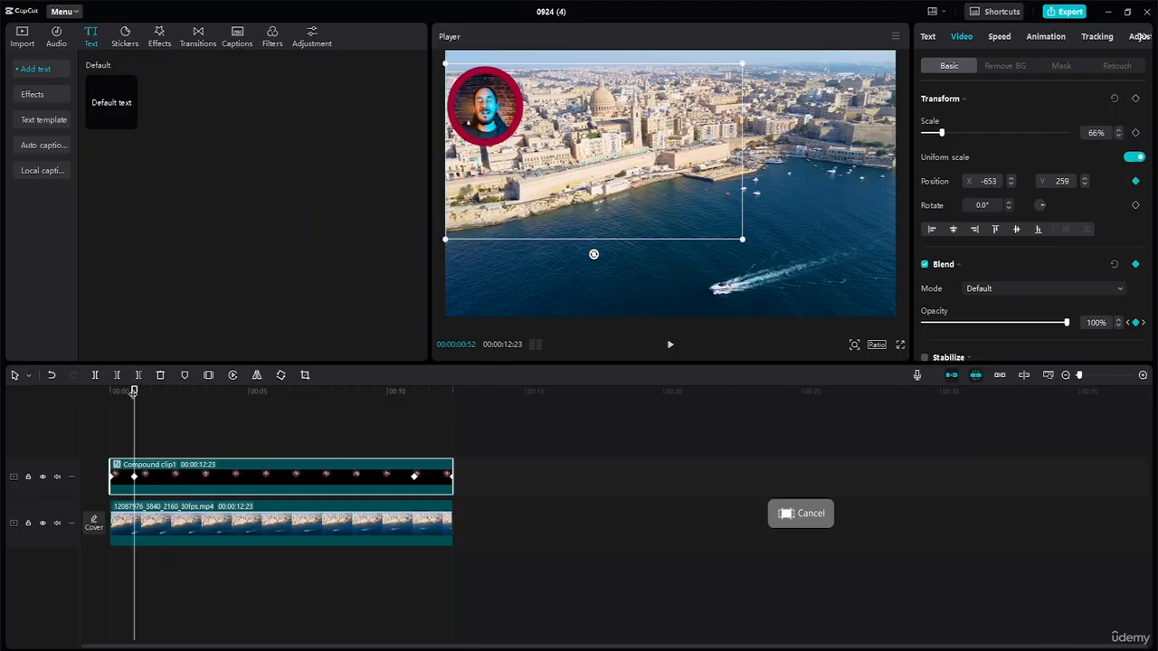
left_click_drag(133, 391, 115, 391)
key("space")
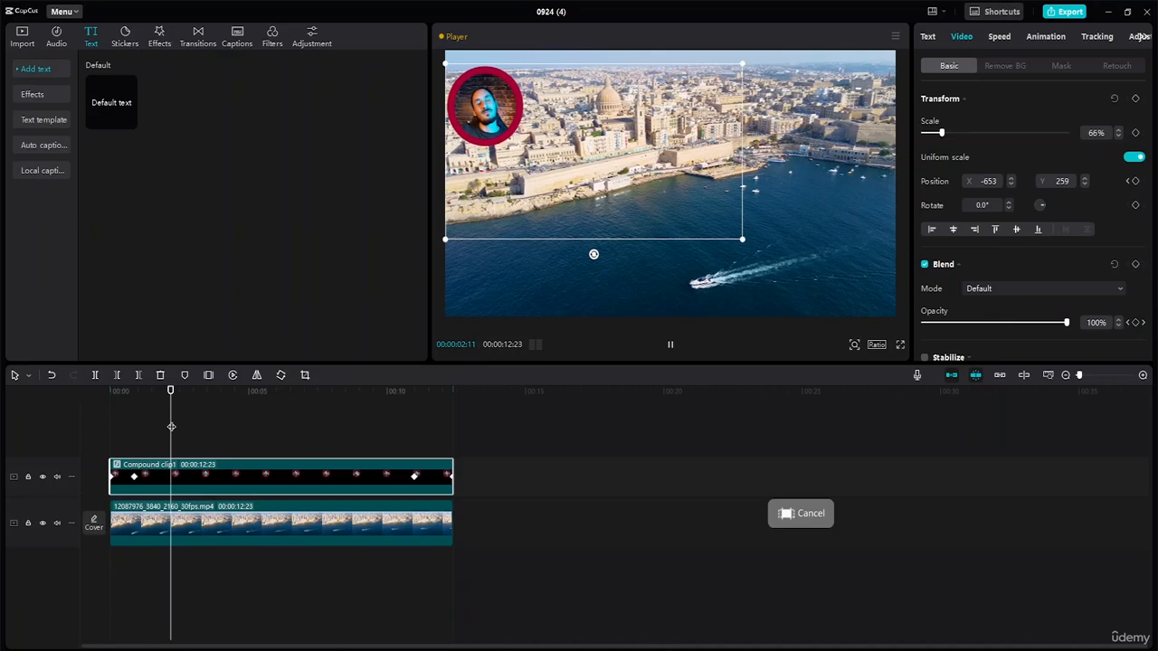
Add a position keyframe at 00:00:10:59 and move the overlay to the frame's upper-right corner, about X 2436, Y 249
left_click_drag(182, 396, 412, 425)
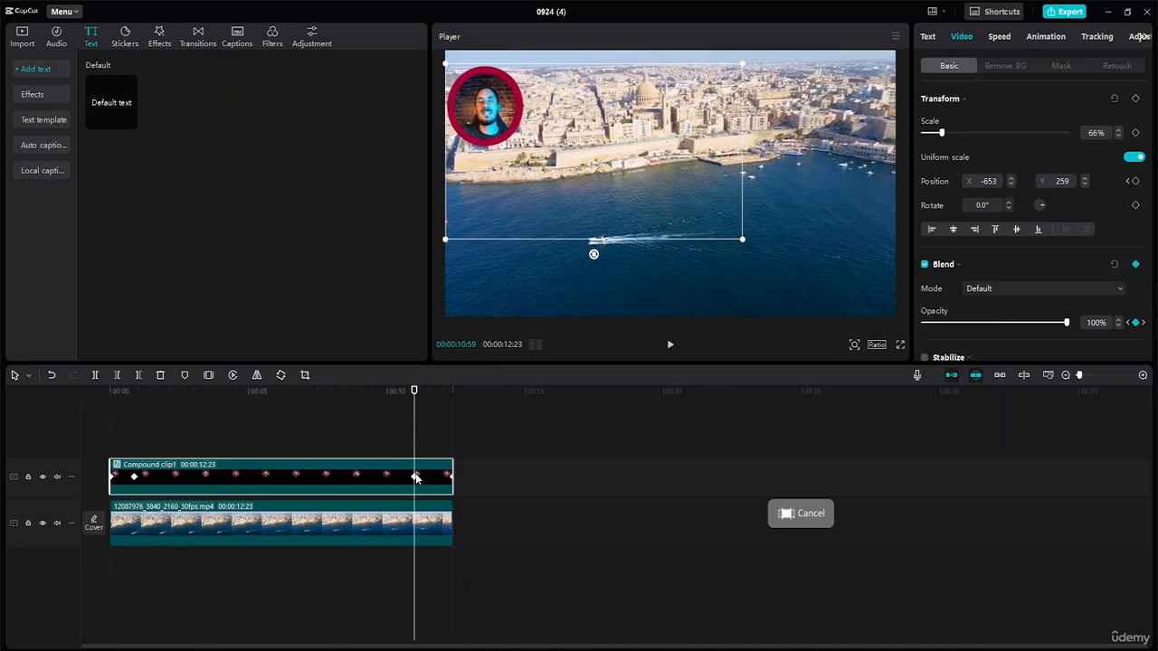
left_click(1135, 181)
left_click_drag(498, 126, 841, 127)
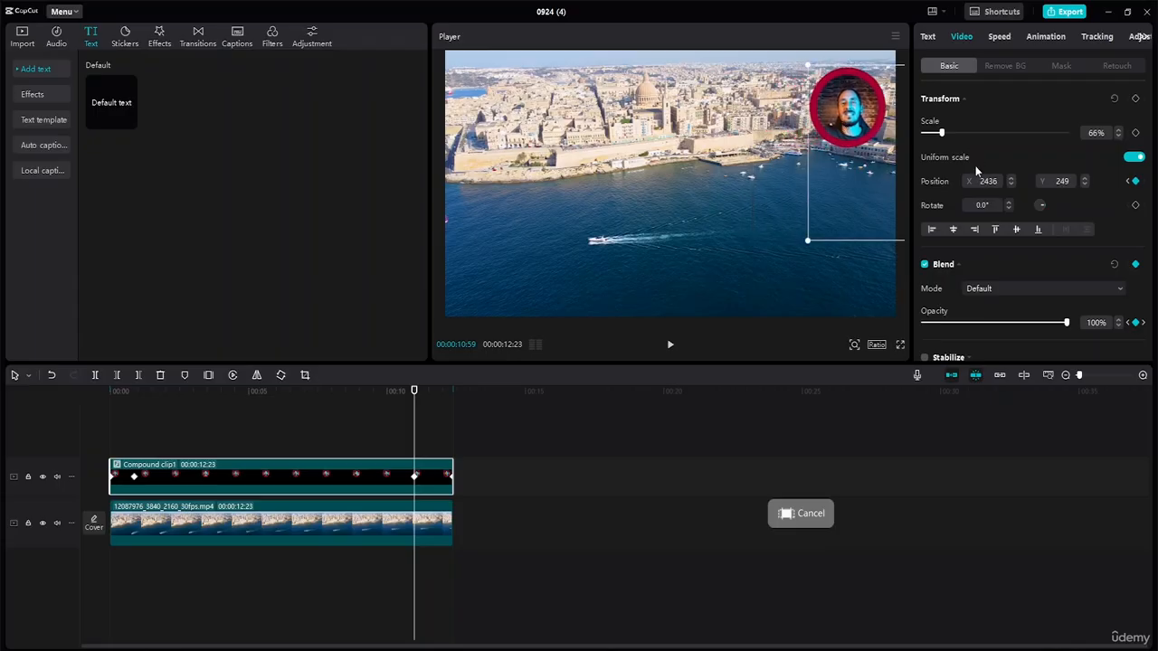
Play the project from the start to preview the overlay's fades and movement across the frame
left_click_drag(407, 389, 97, 369)
key("space")
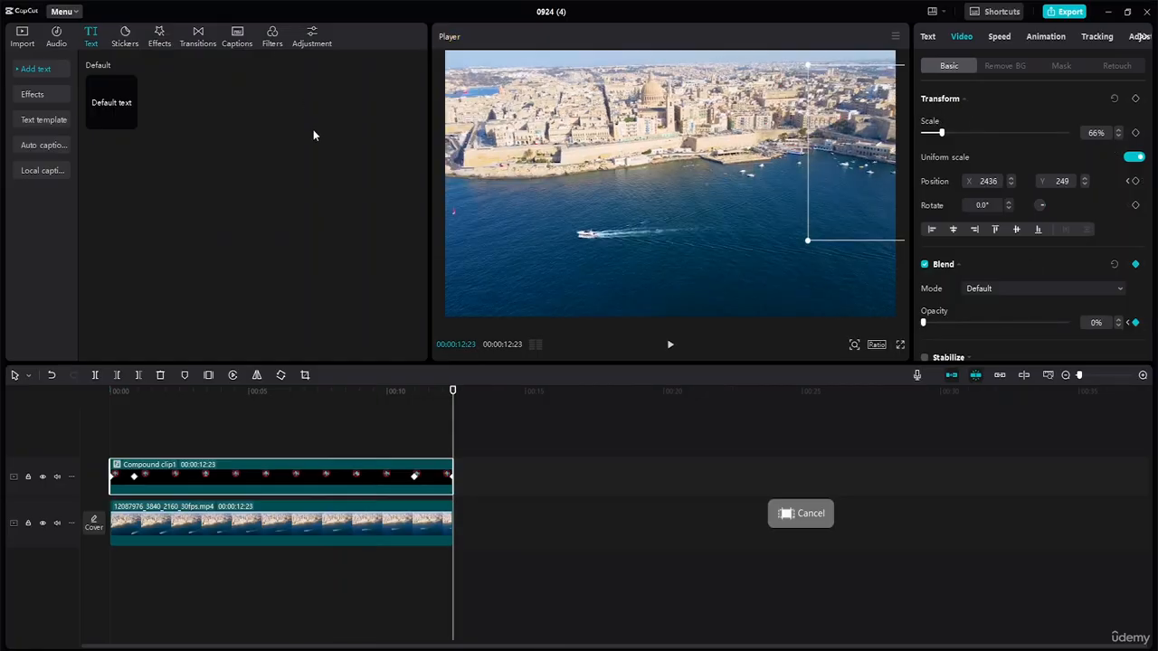
left_click(539, 464)
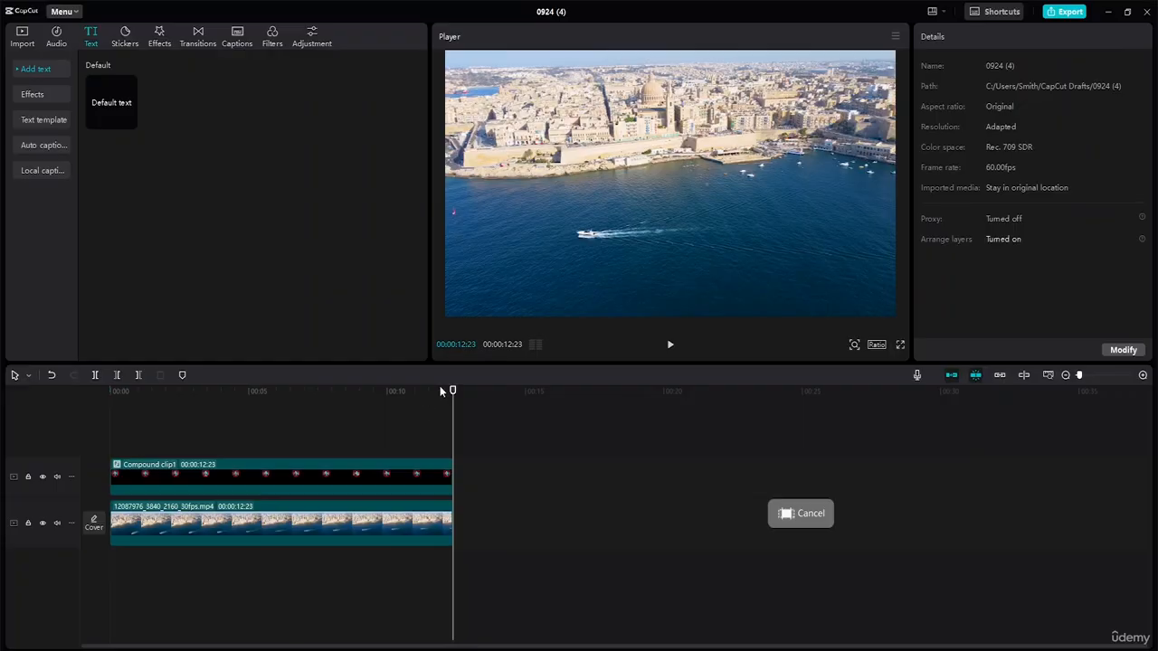
Audition Vlog music tracks and add Recommended for slideshows(1294428) at the start of the timeline below the city footage
key("Home")
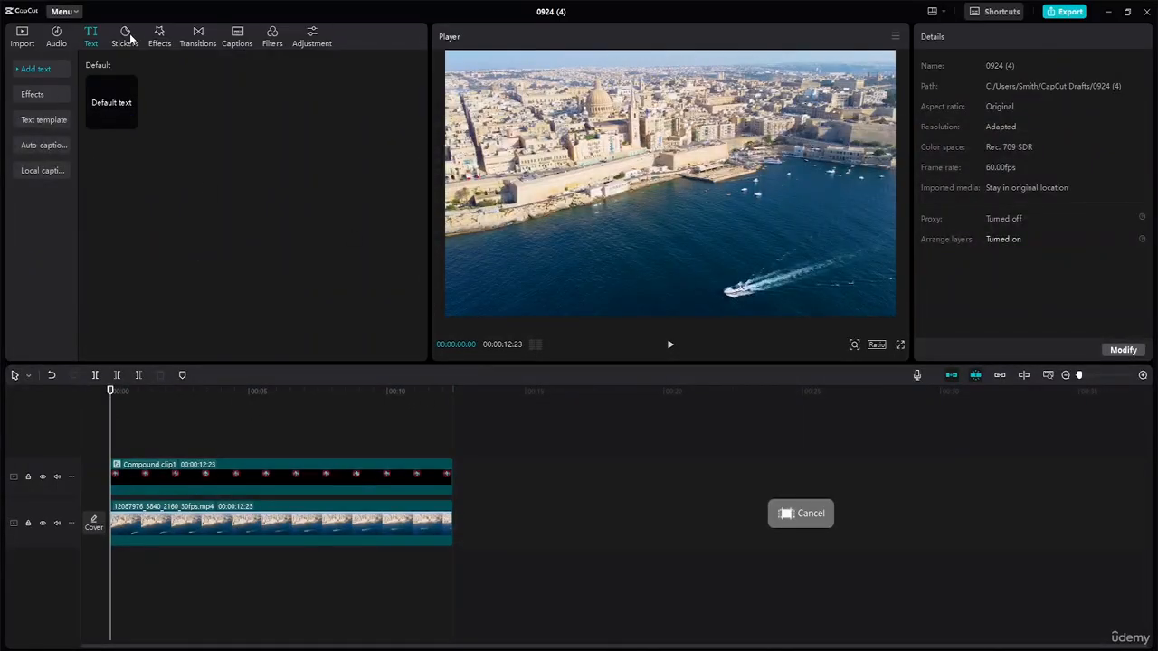
left_click(57, 36)
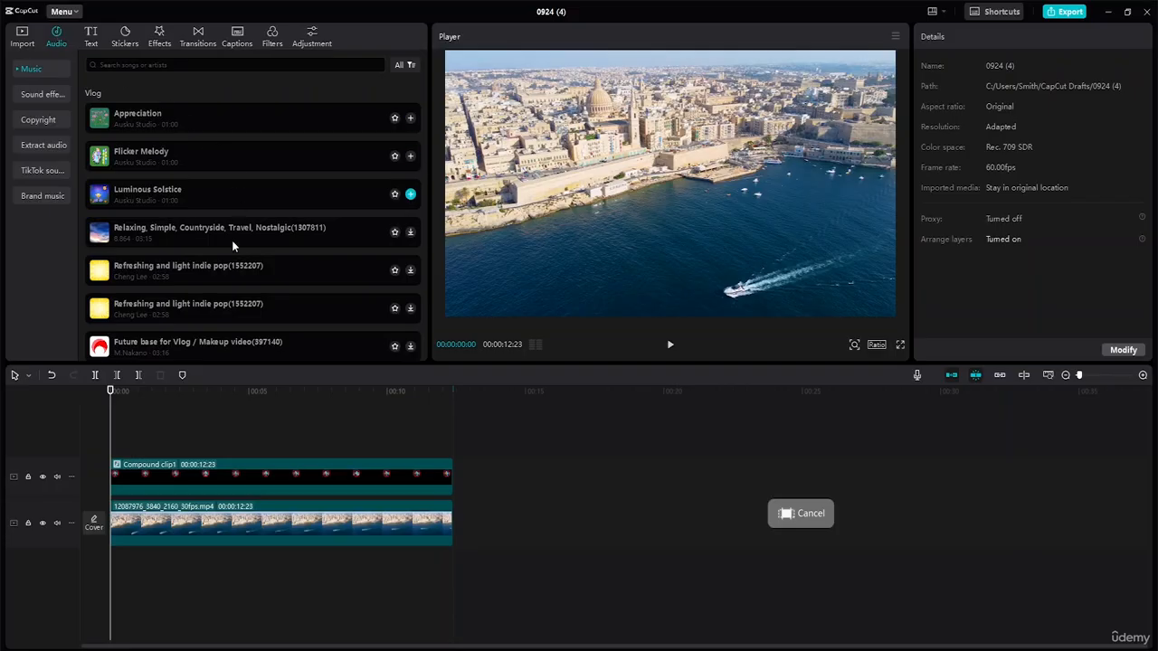
left_click(142, 304)
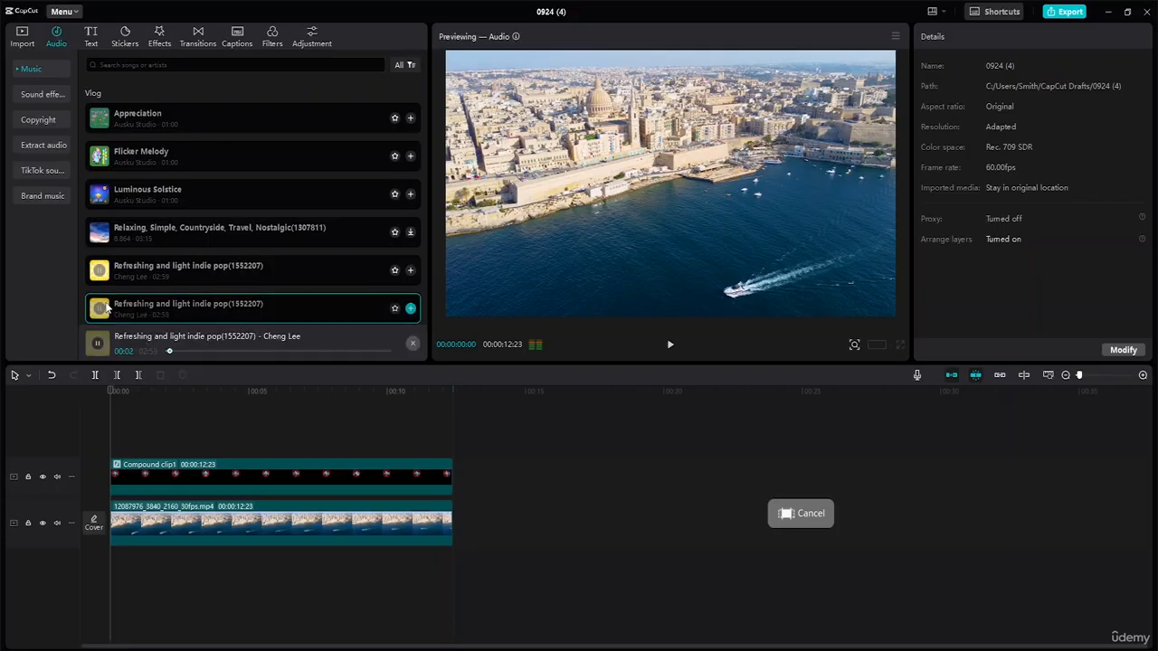
left_click(121, 233)
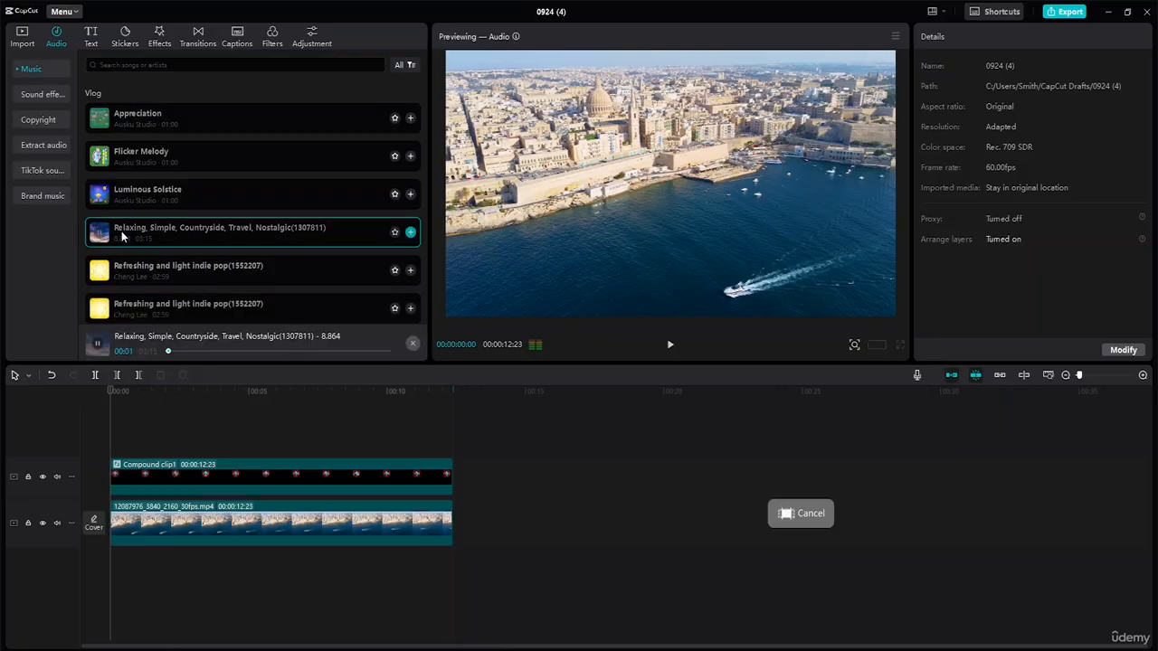
scroll(143, 274, "down", 2)
left_click(143, 274)
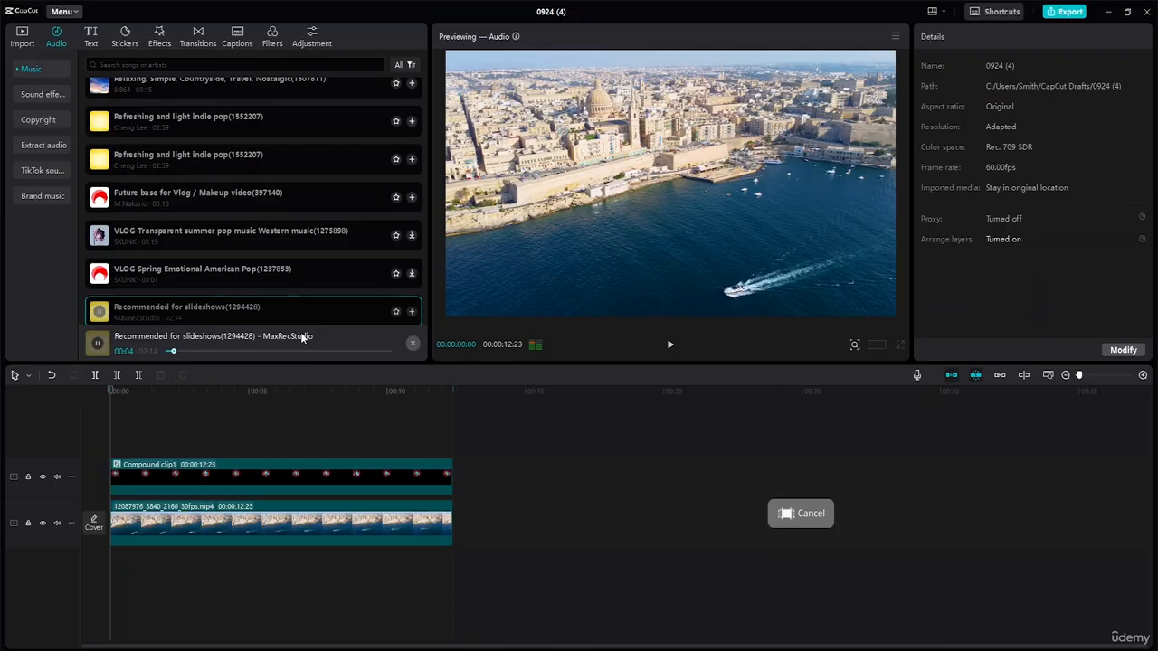
left_click_drag(303, 336, 152, 568)
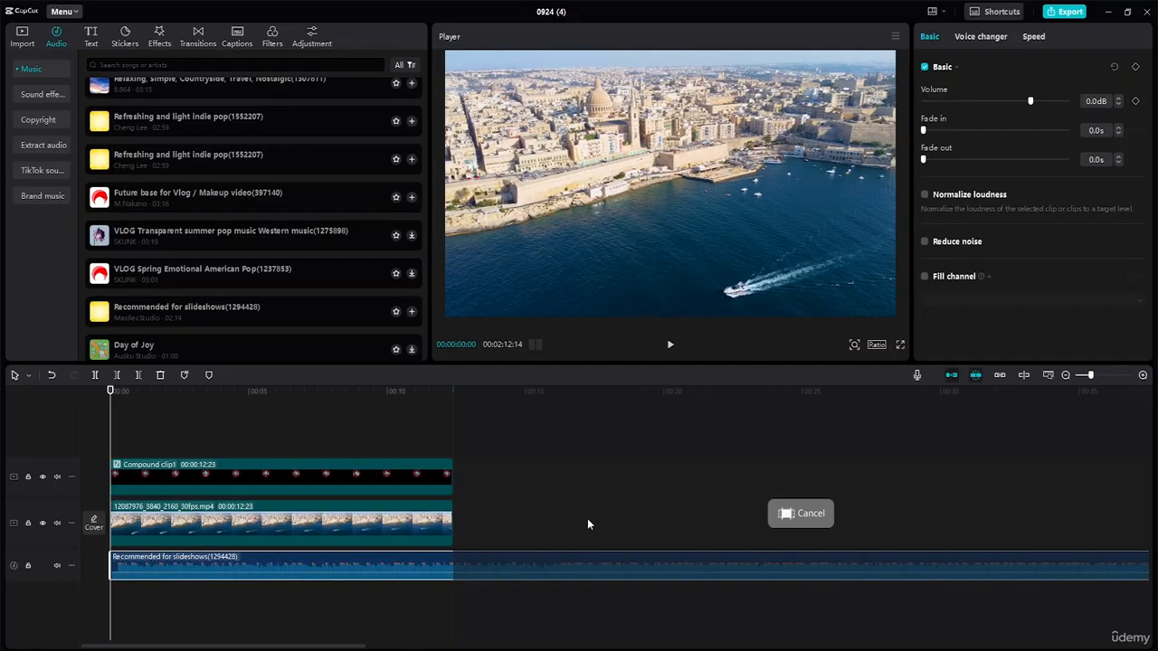
Split the music track at 00:00:12:23, where the video ends, and delete the excess part
left_click(575, 416)
left_click_drag(574, 411, 454, 410)
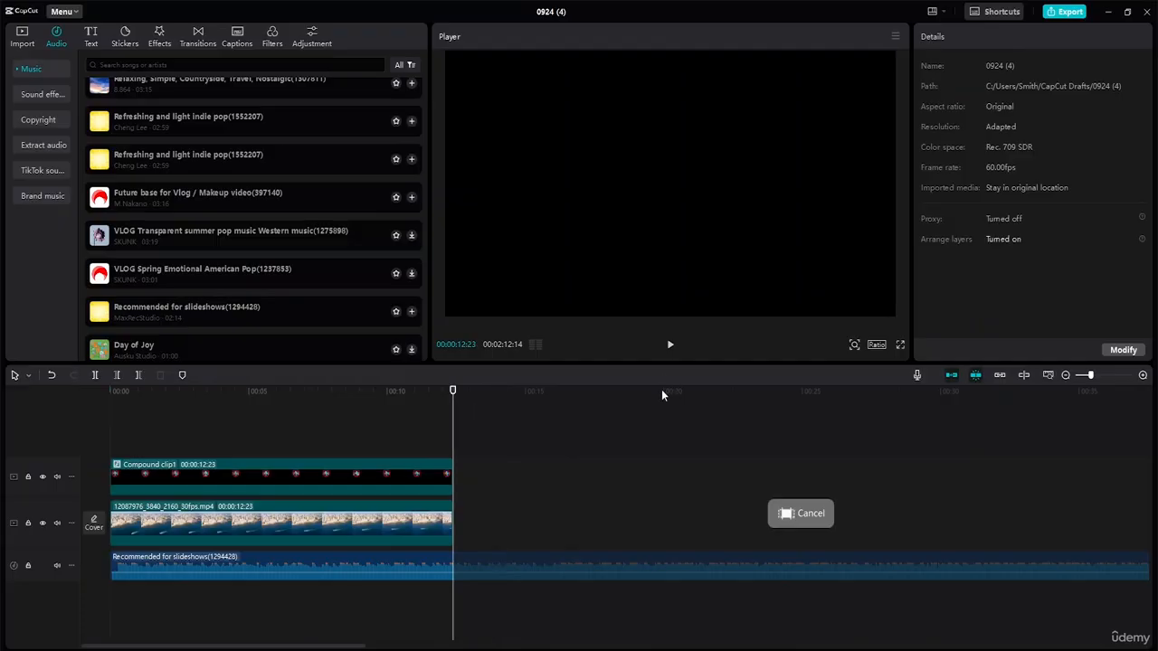
key("b")
left_click(454, 567)
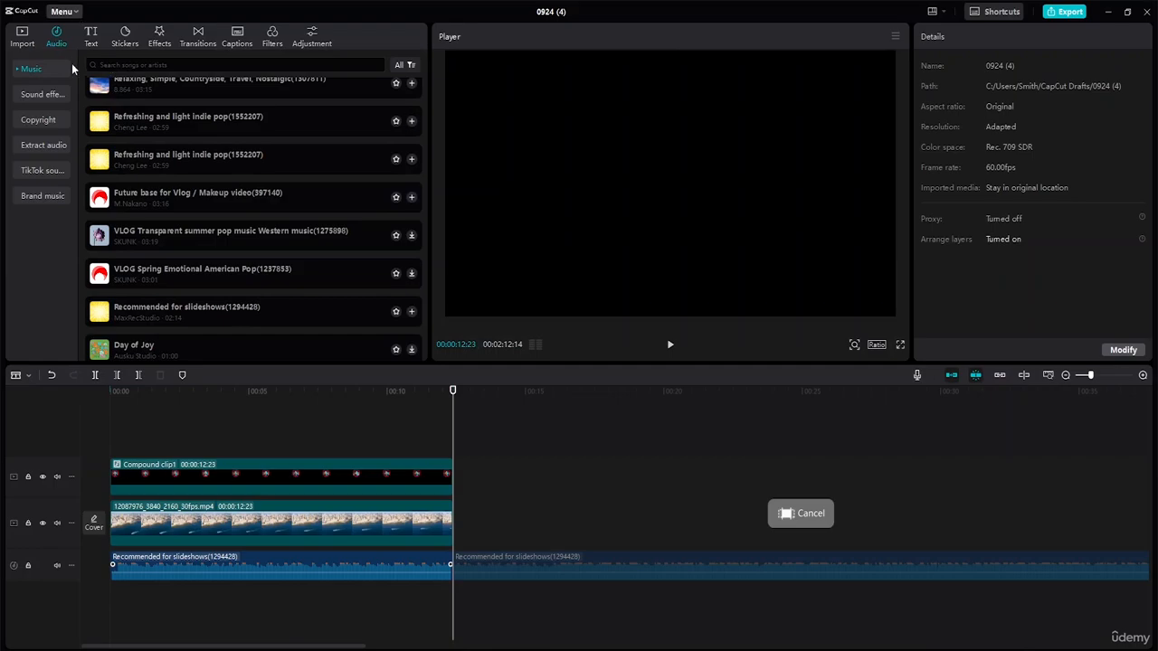
key("a")
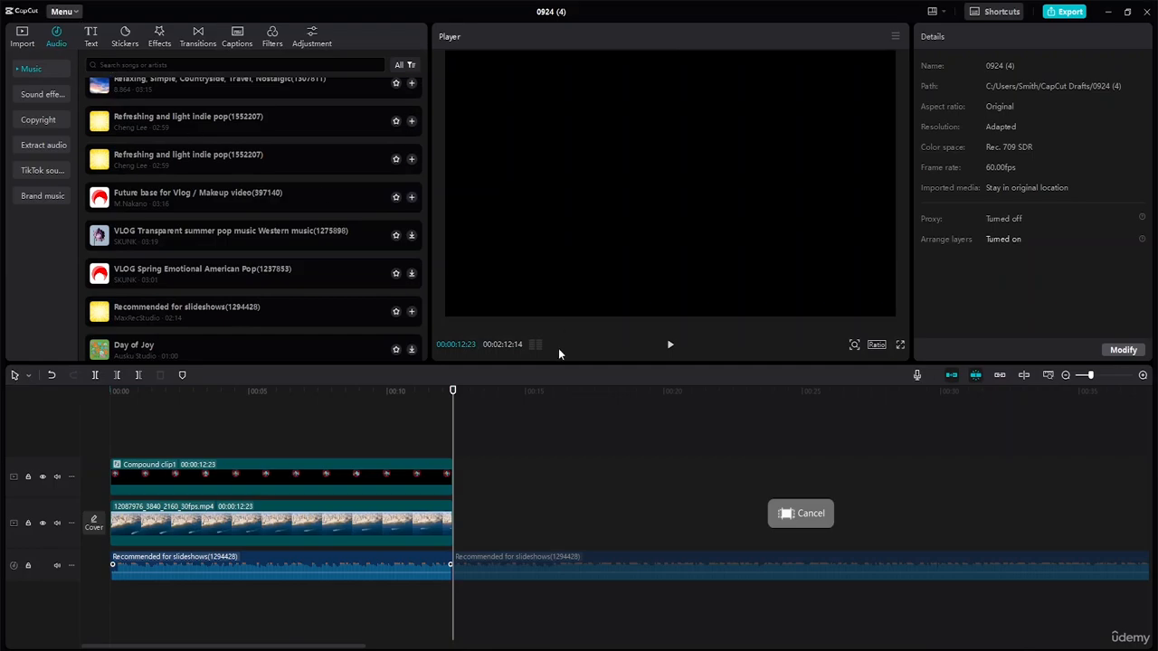
left_click(549, 561)
key("Delete")
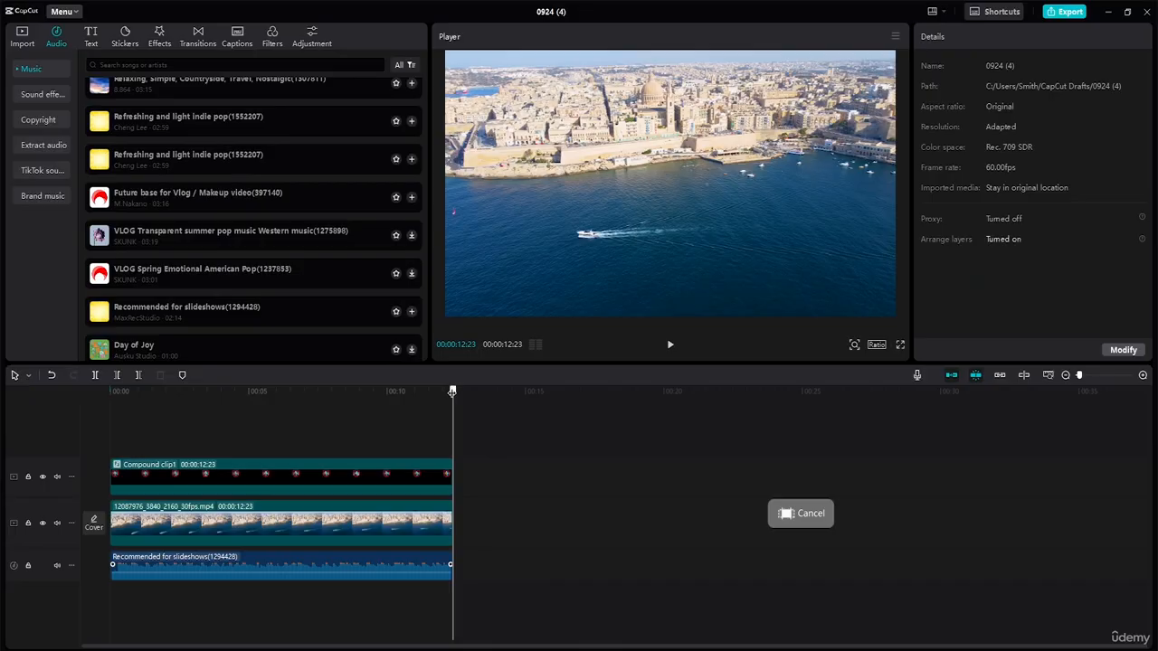
Play the project from the start to check it with the music, and lower the system volume to about half
left_click_drag(452, 390, 5, 371)
key("space")
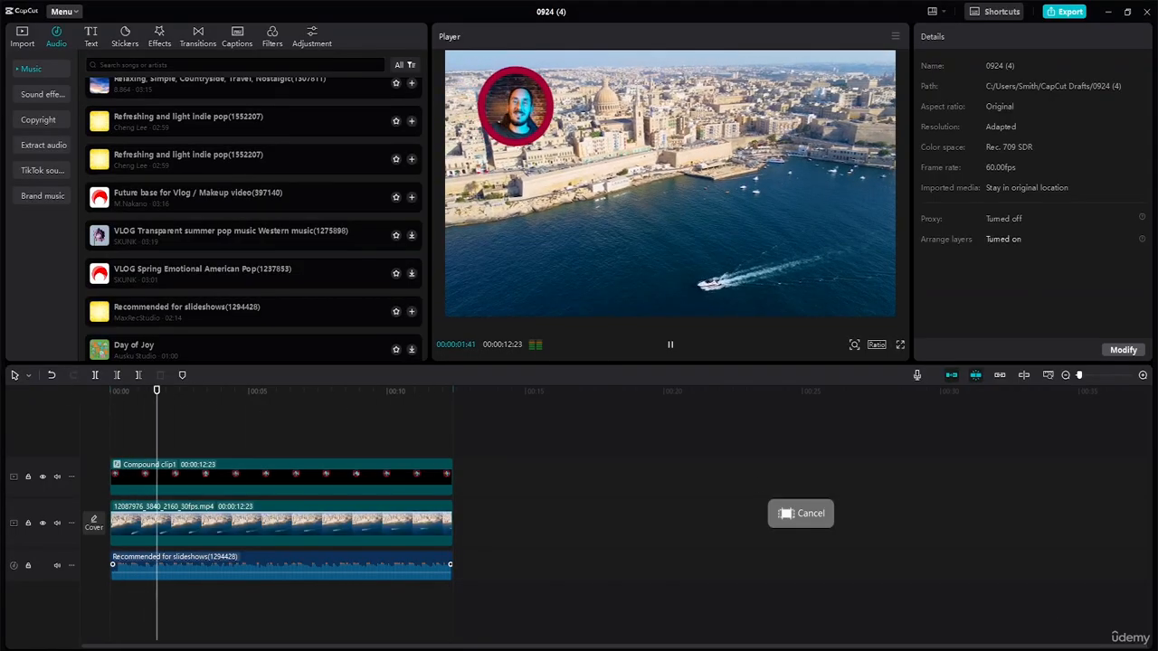
left_click(1070, 650)
mouse_move(1060, 592)
left_mouse_down()
mouse_move(1033, 592)
mouse_move(1042, 593)
left_mouse_up()
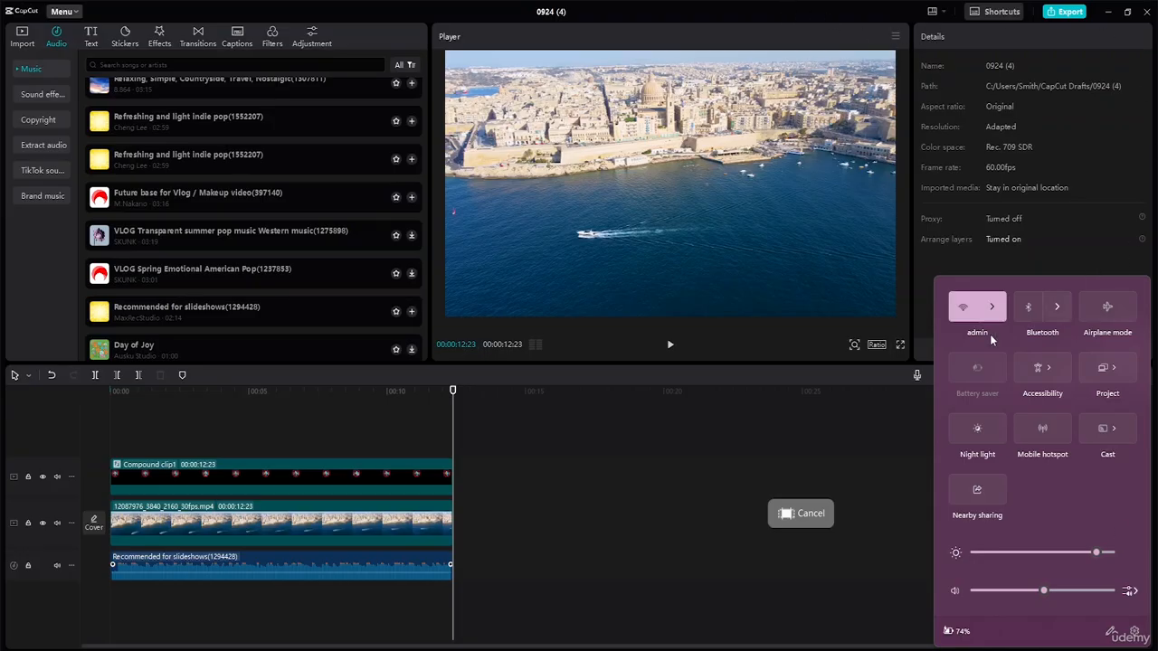
left_click(897, 427)
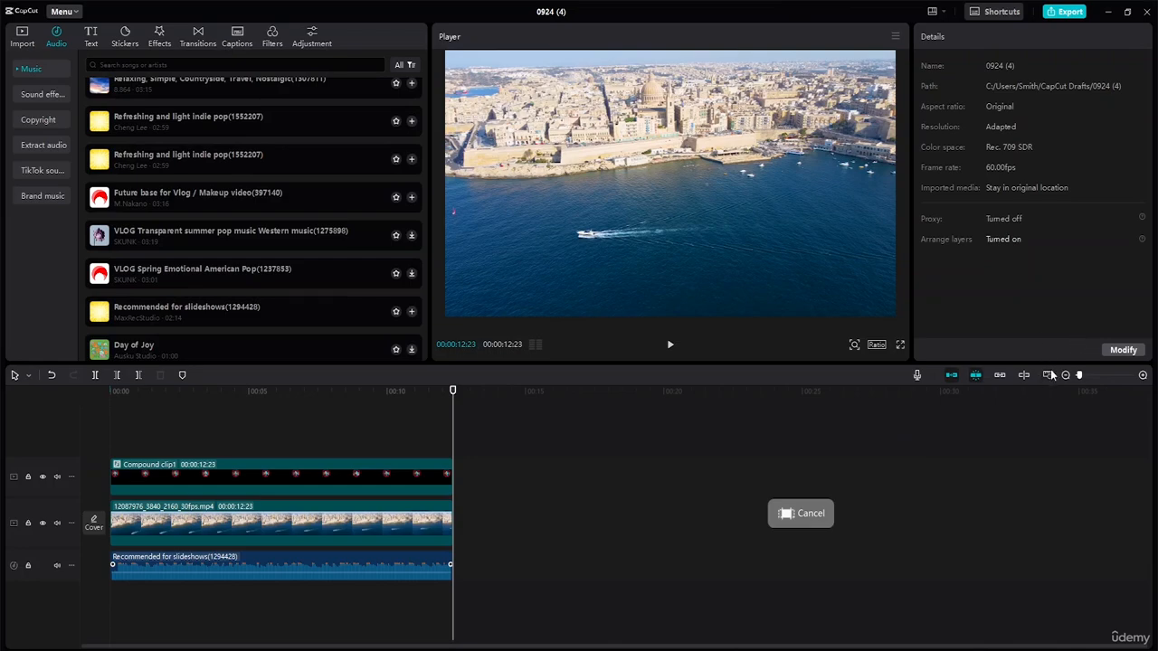
Set up the export with the file name Circle Mask and the Desktop as its destination folder
left_click(1049, 375)
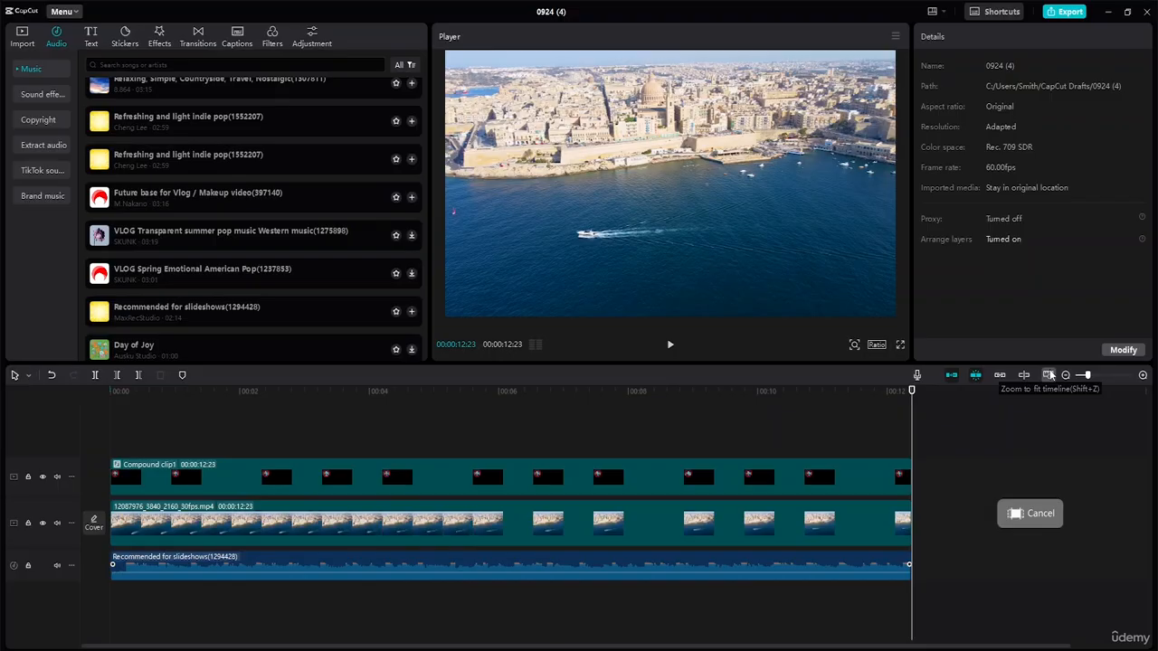
left_click(869, 427)
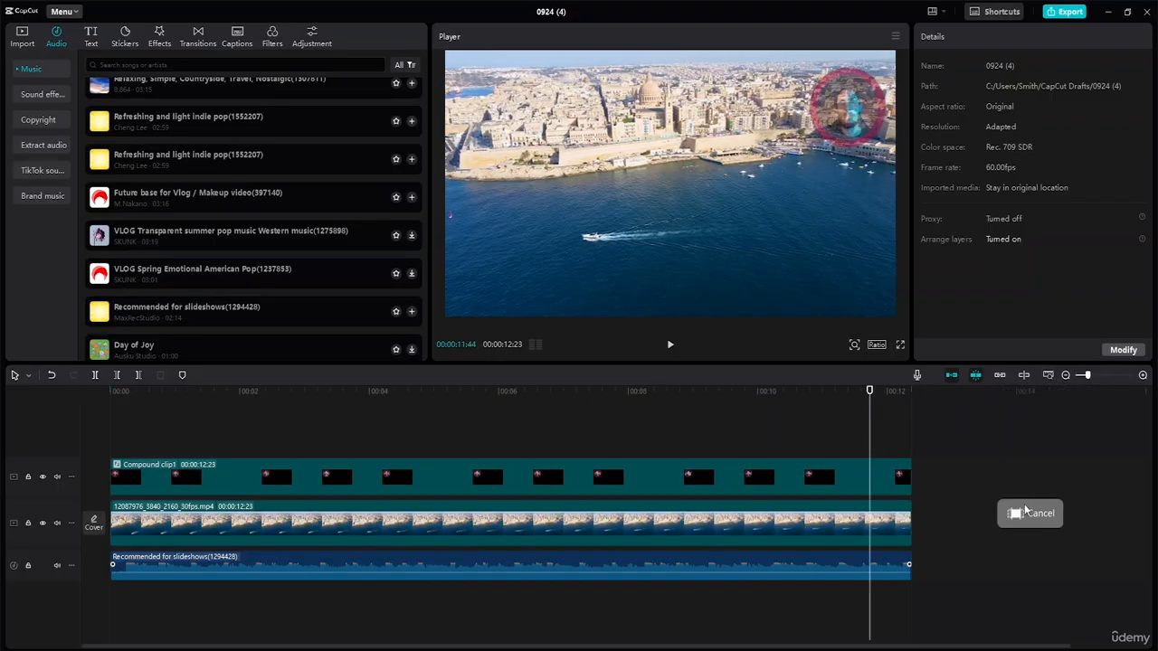
left_click(1068, 12)
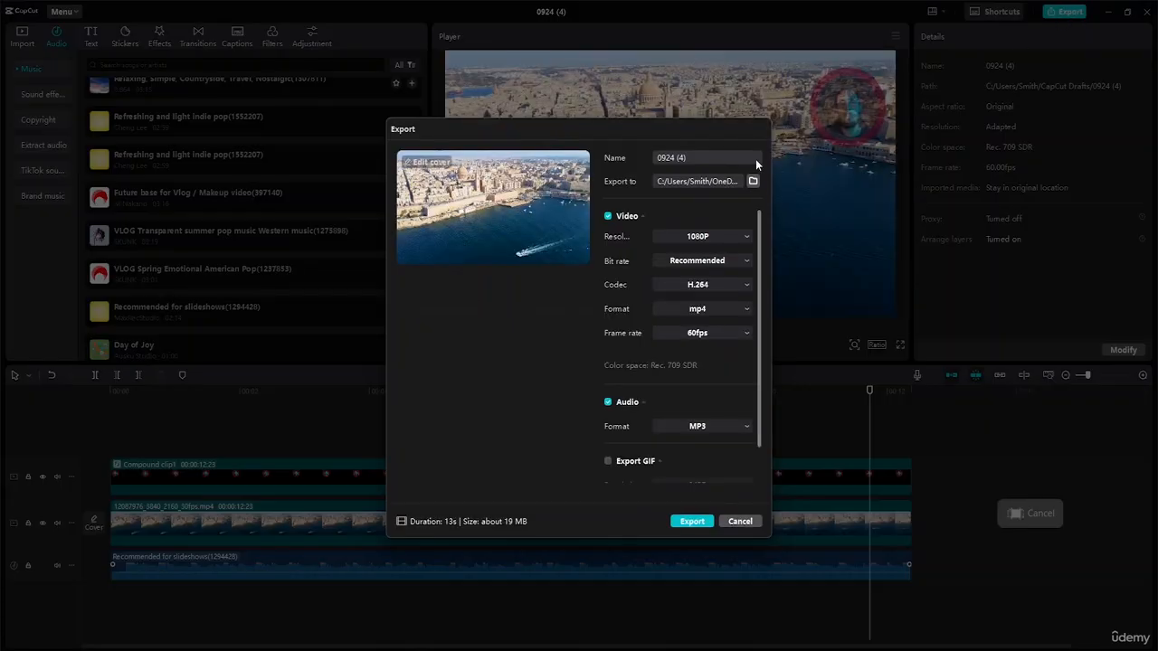
left_click_drag(687, 155, 598, 157)
type("Circle Mask")
left_click(453, 356)
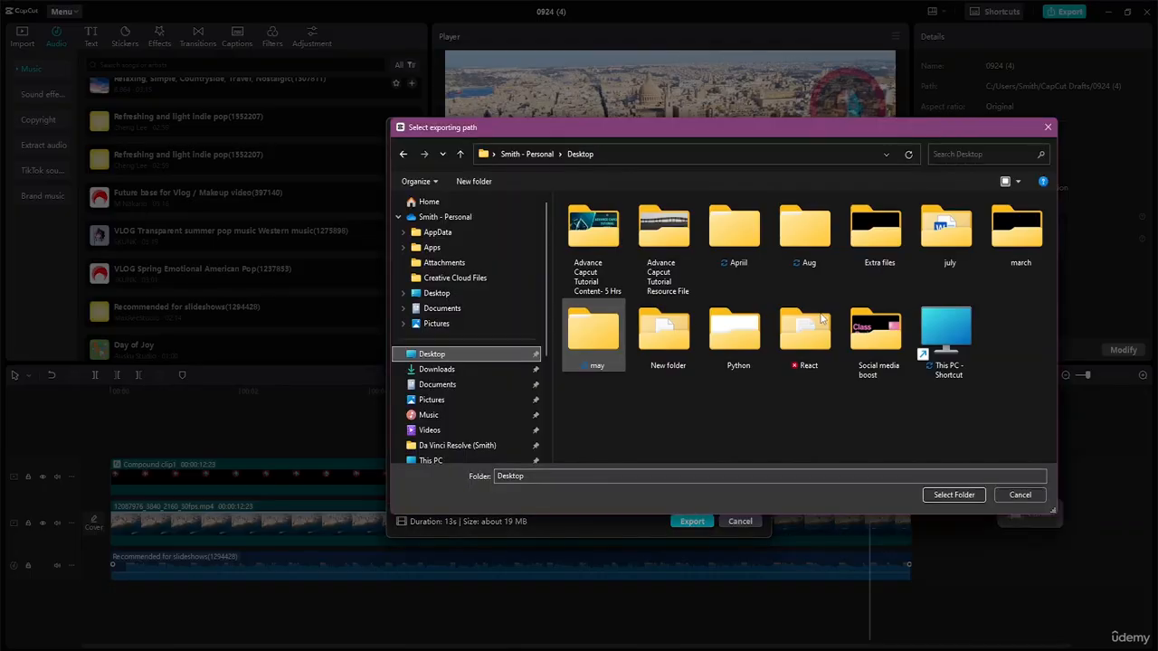